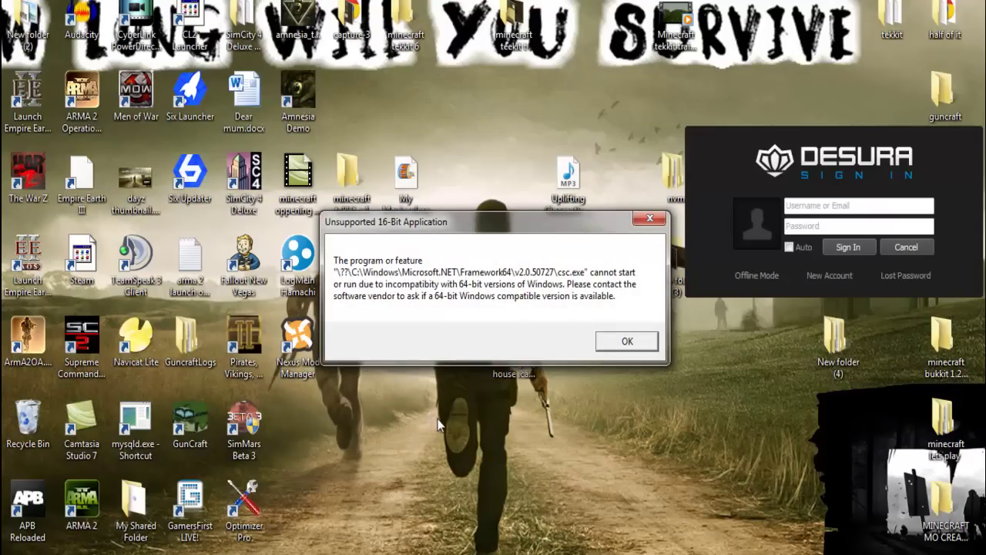
Step: Dismiss the Unsupported 16-Bit Application error and cancel the Desura sign-in window
{"action": "left_click", "coordinate": [627, 341]}
{"action": "key", "text": "Escape"}
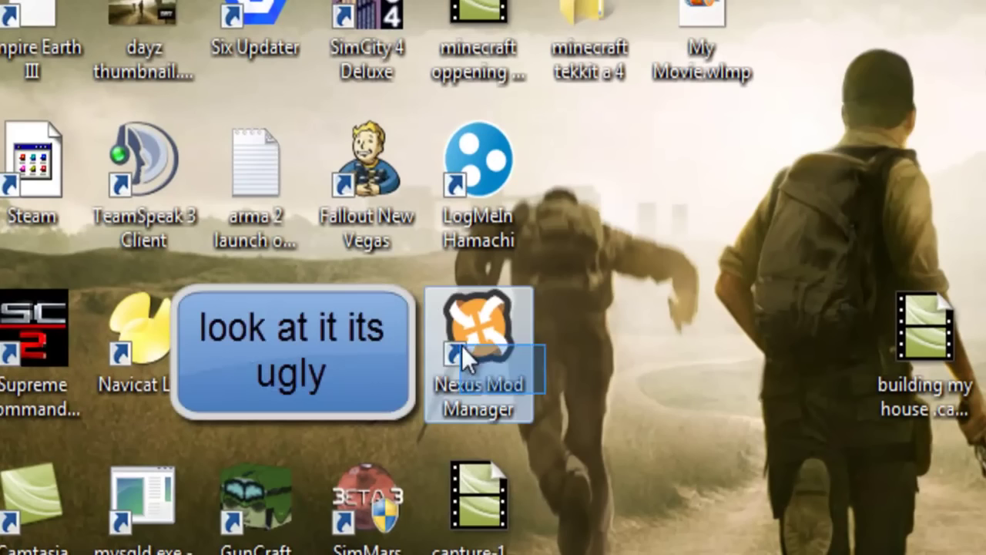
{"action": "left_click_drag", "start_coordinate": [462, 345], "coordinate": [652, 392]}
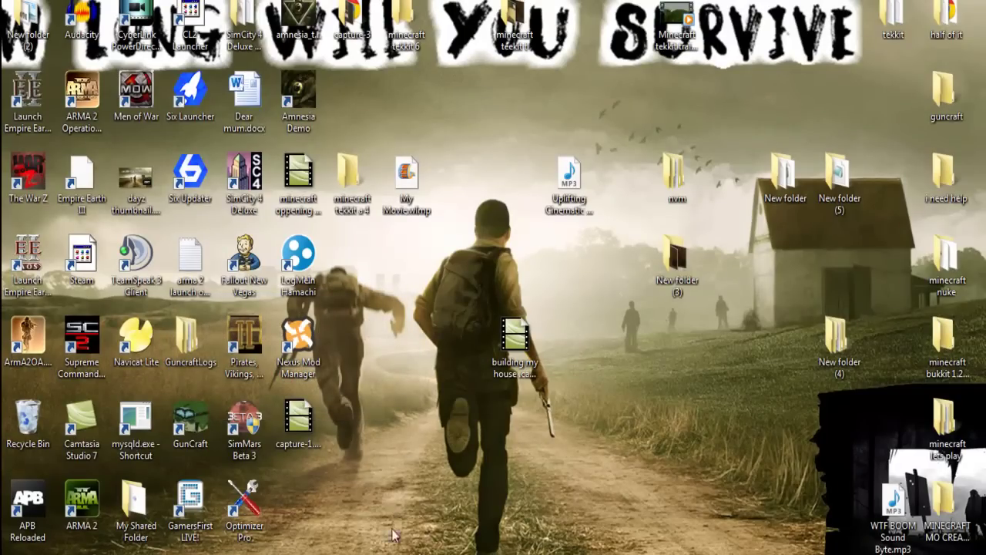
Step: Preview each of the three open WinRAR mod archives from the taskbar, then bring Chrome forward
{"action": "mouse_move", "coordinate": [345, 550]}
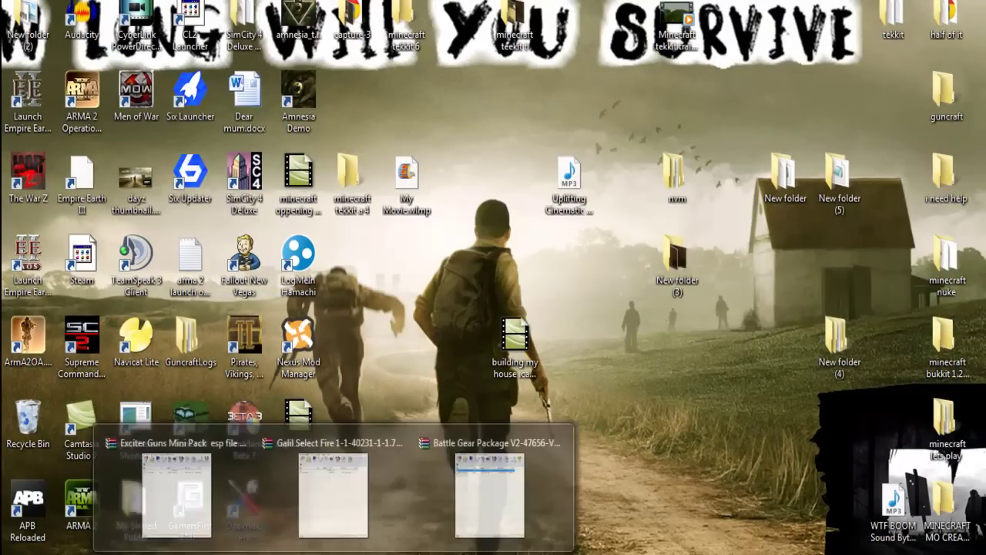
{"action": "mouse_move", "coordinate": [195, 485]}
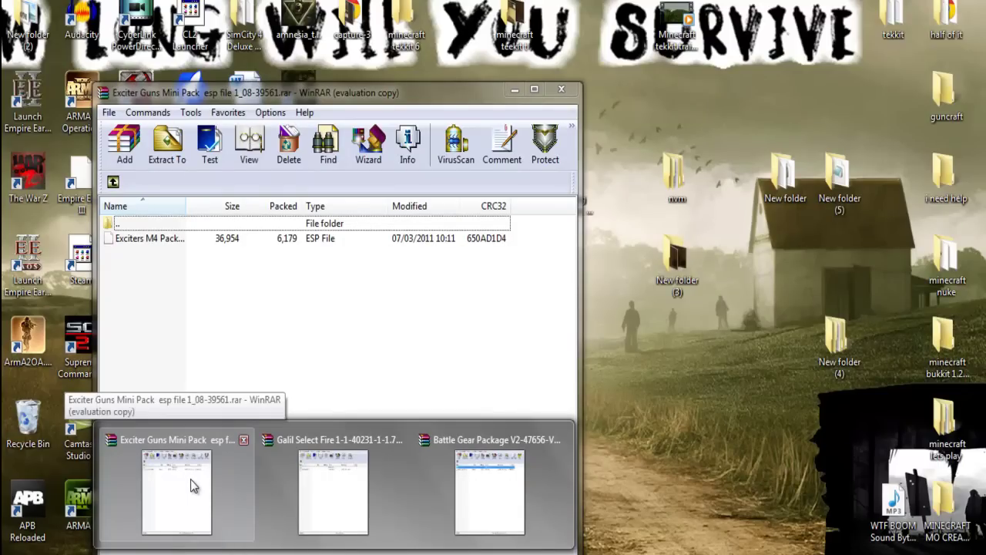
{"action": "mouse_move", "coordinate": [298, 478]}
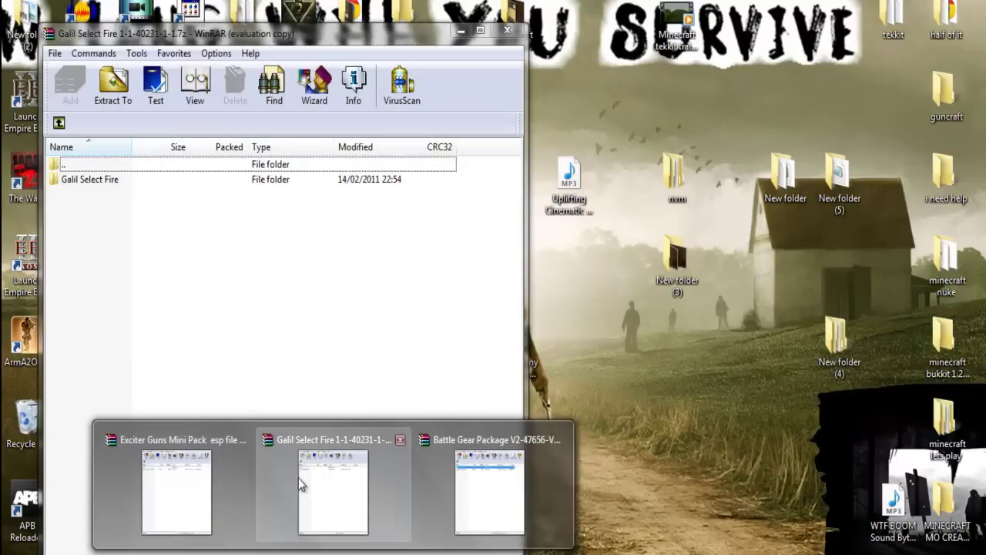
{"action": "mouse_move", "coordinate": [466, 476]}
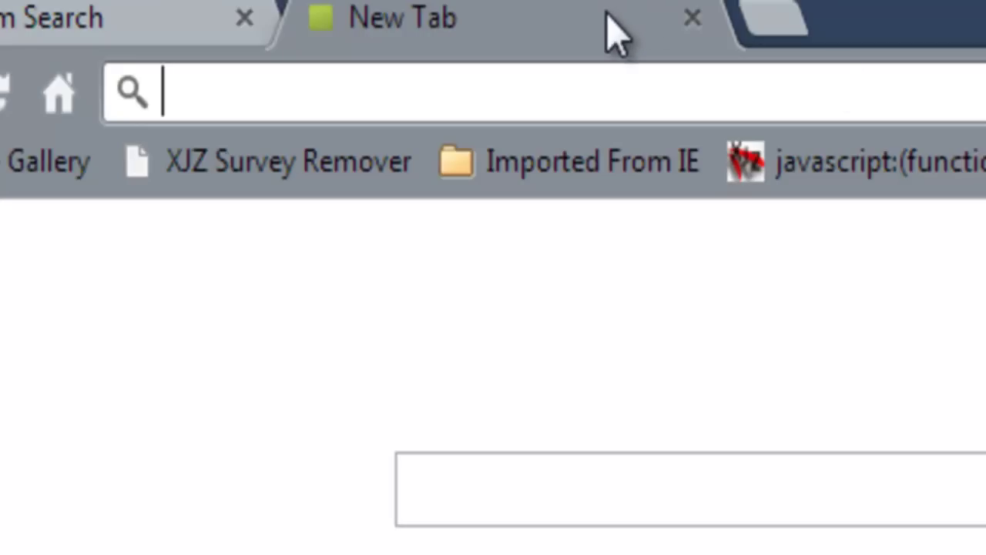
Step: Search the web for 'fallout nv nexus'
{"action": "type", "text": "fallout"}
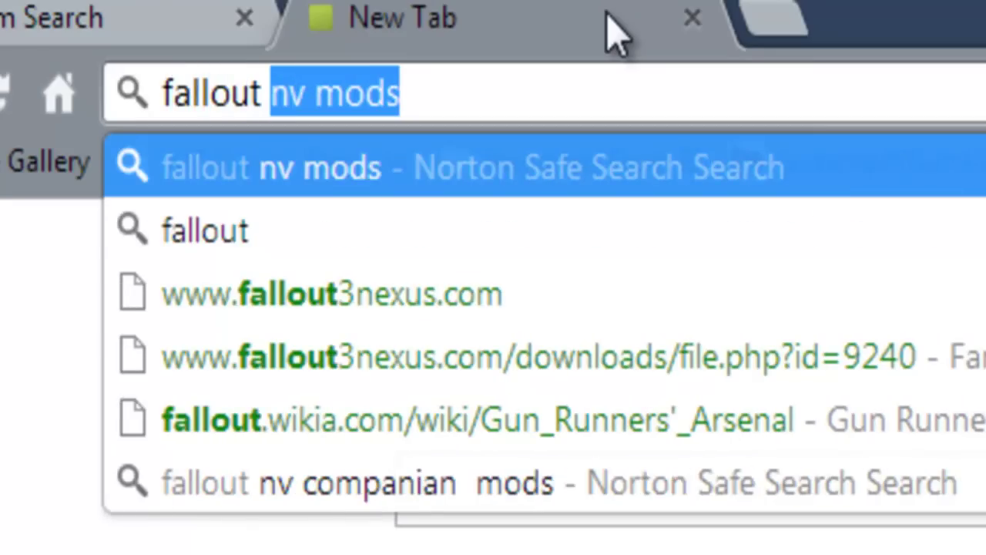
{"action": "type", "text": " nv n"}
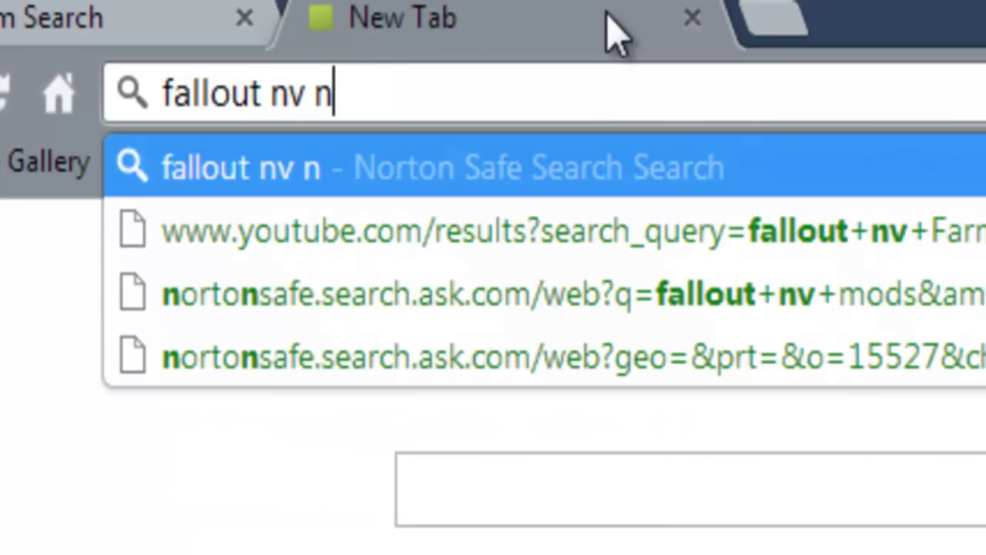
{"action": "type", "text": "exus"}
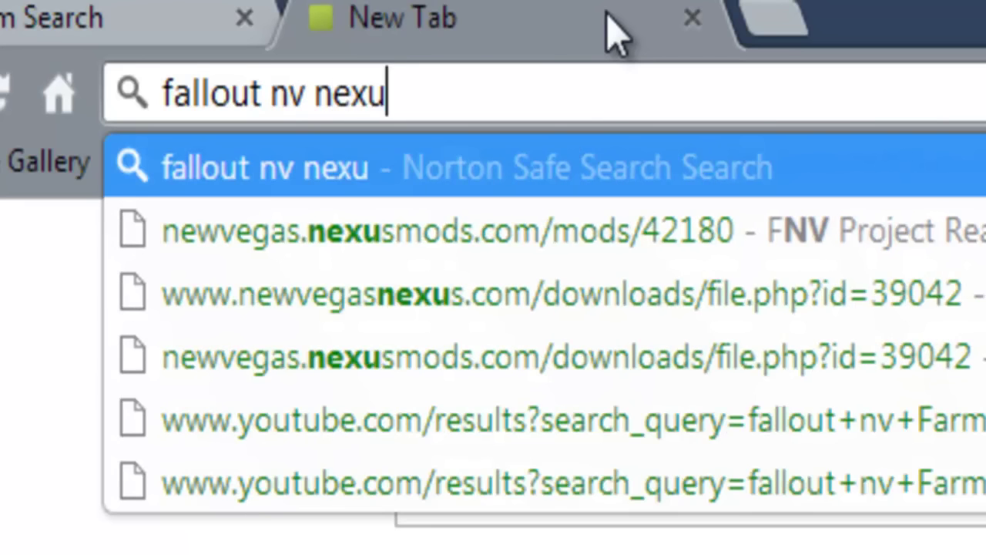
{"action": "key", "text": "Return"}
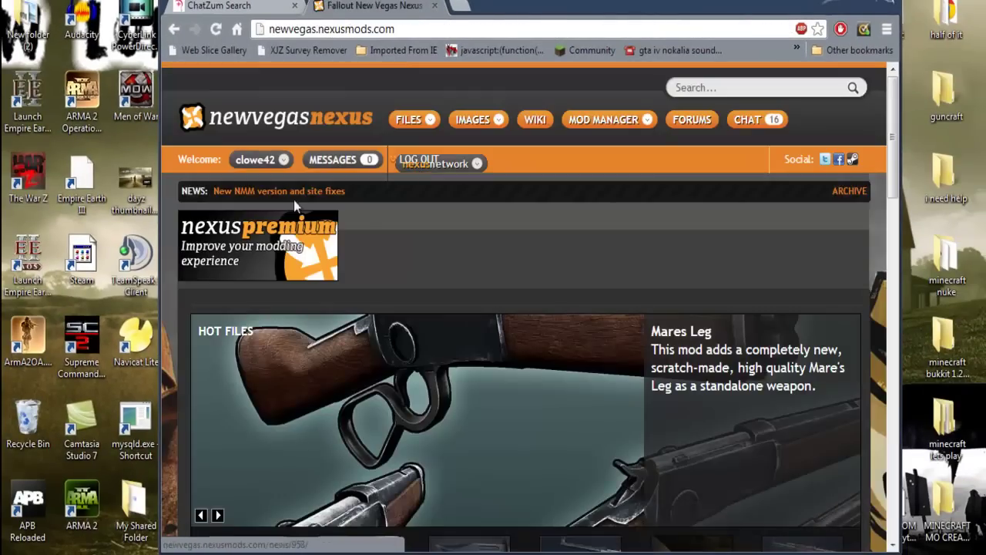
Step: On the New Vegas Nexus site, search for 'framing', which returns 0 files
{"action": "scroll", "coordinate": [366, 225], "scroll_direction": "down", "scroll_amount": 10}
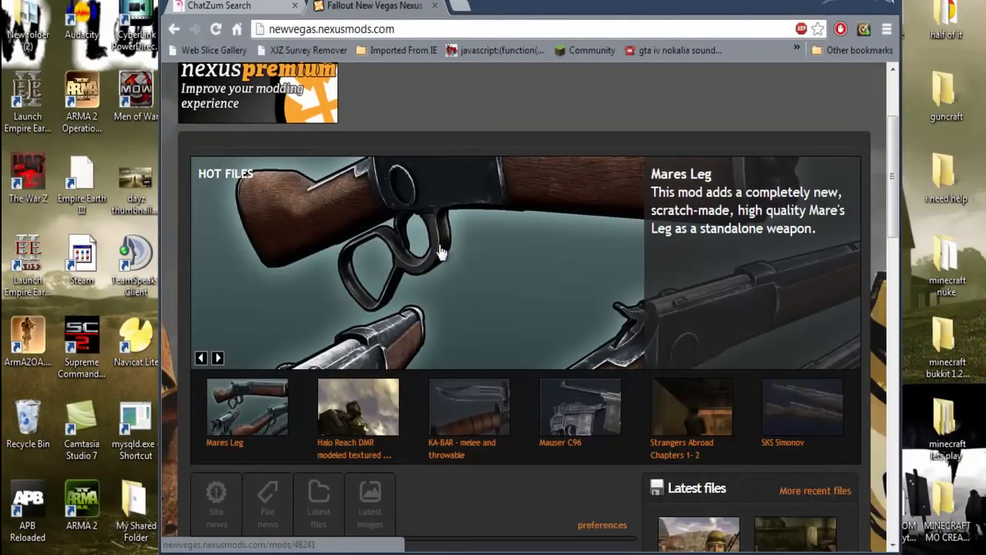
{"action": "scroll", "coordinate": [366, 225], "scroll_direction": "up", "scroll_amount": 7}
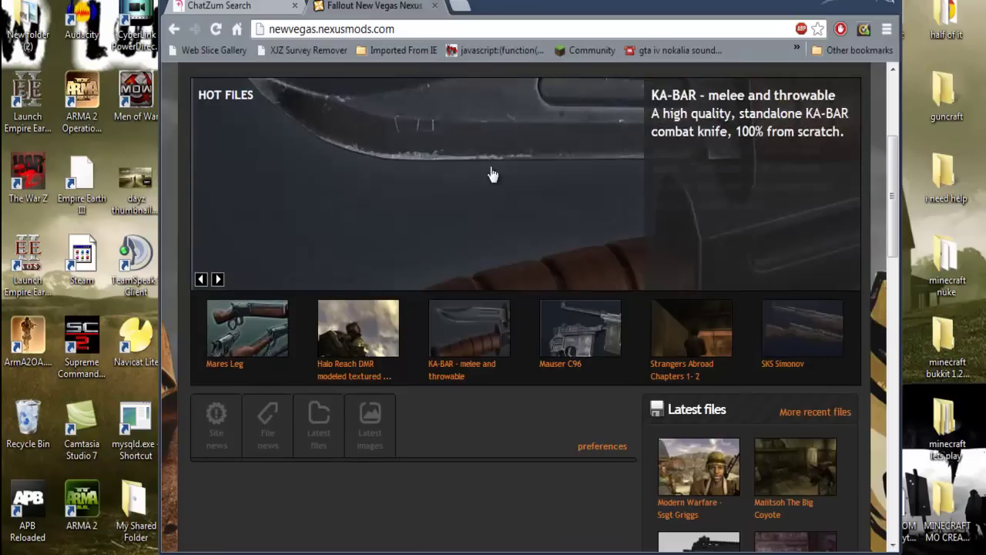
{"action": "scroll", "coordinate": [542, 245], "scroll_direction": "up", "scroll_amount": 3}
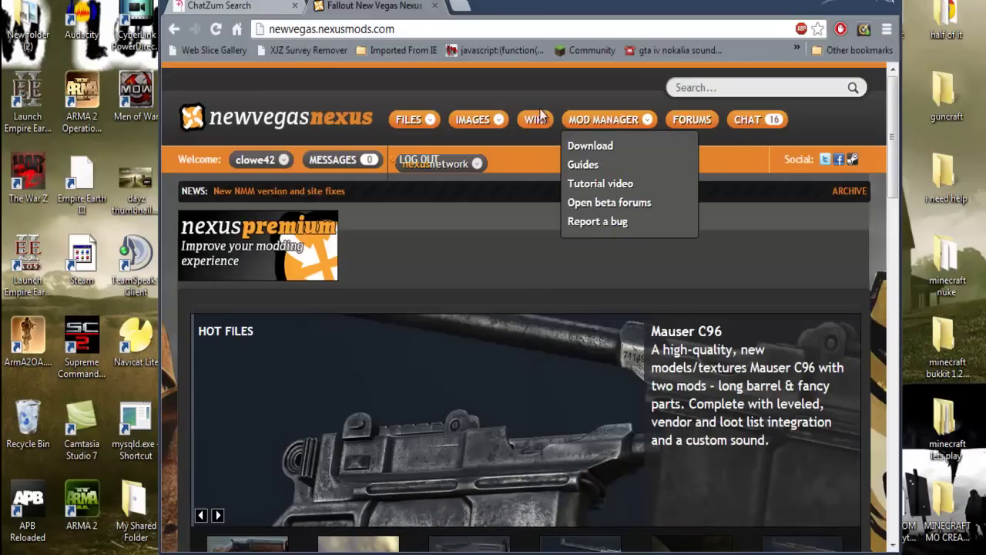
{"action": "mouse_move", "coordinate": [411, 122]}
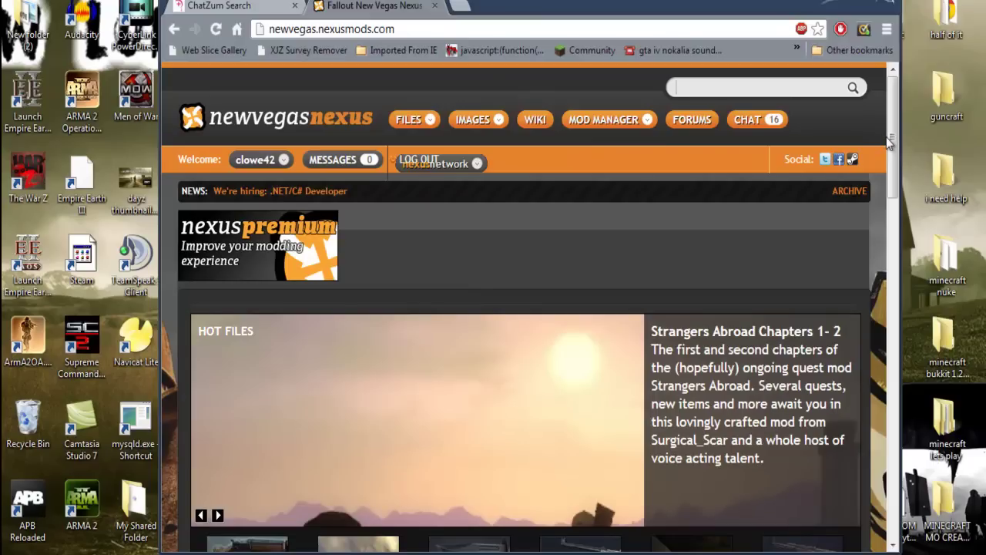
{"action": "type", "text": "g"}
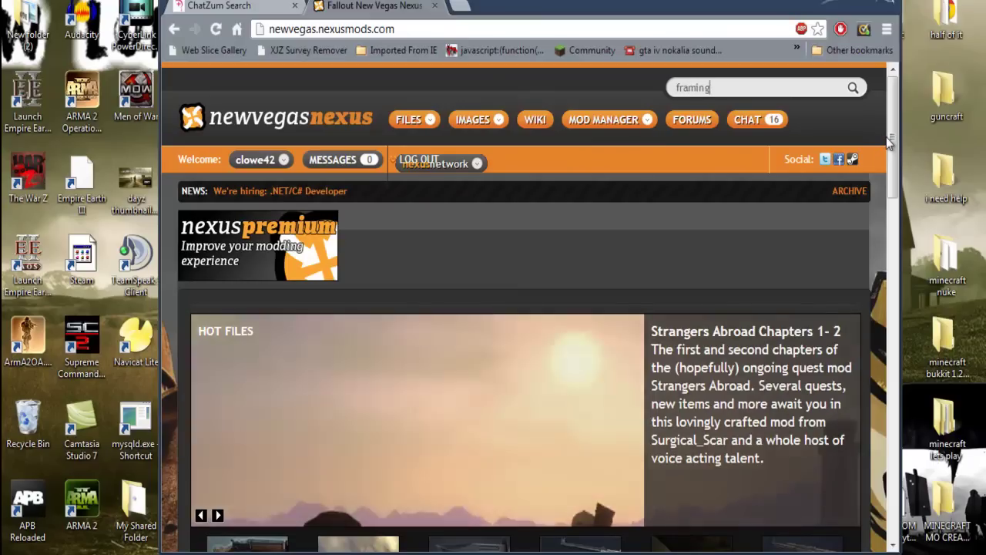
{"action": "key", "text": "Return"}
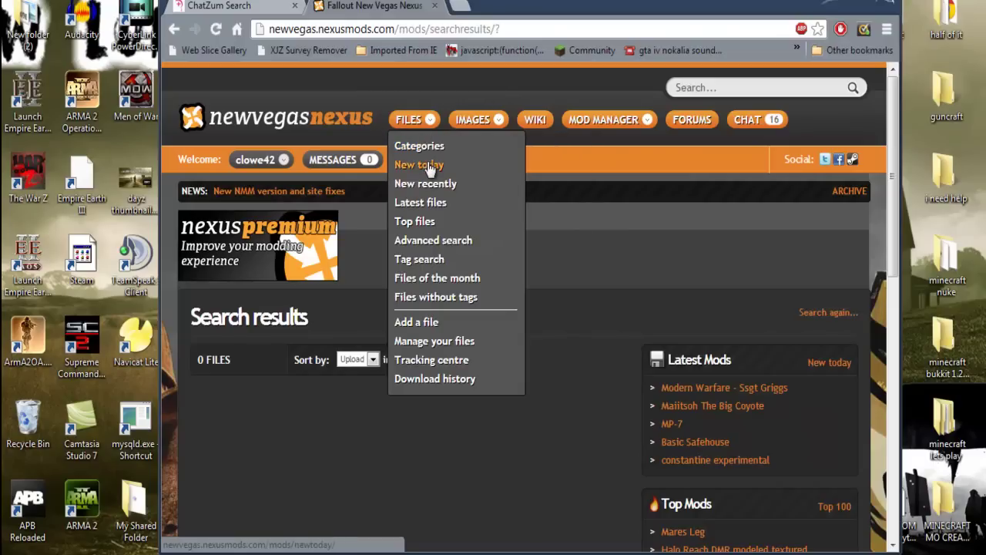
Step: Open the Agents Arsenal mod page from the FILES > New today list
{"action": "left_click", "coordinate": [428, 166]}
{"action": "scroll", "coordinate": [407, 294], "scroll_direction": "down", "scroll_amount": 3}
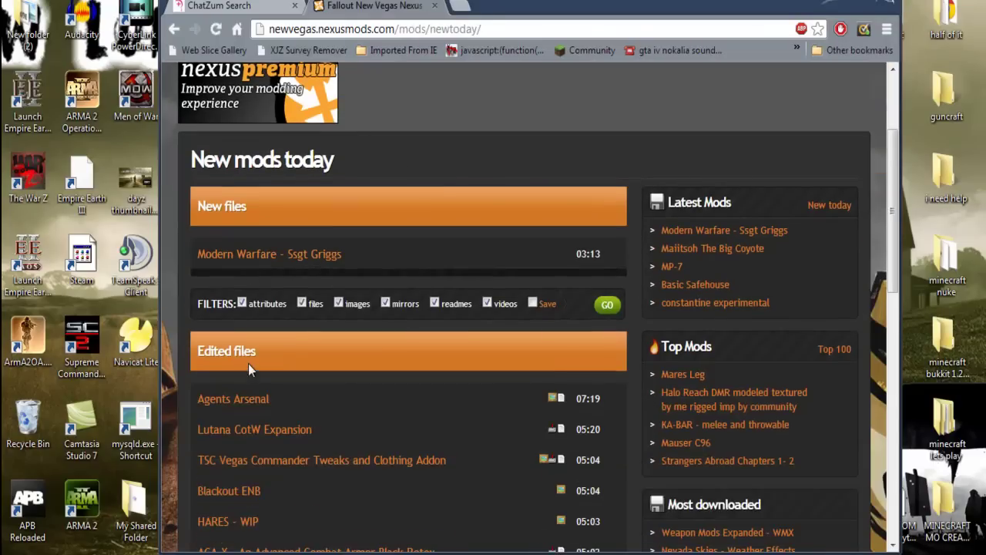
{"action": "scroll", "coordinate": [242, 410], "scroll_direction": "down", "scroll_amount": 3}
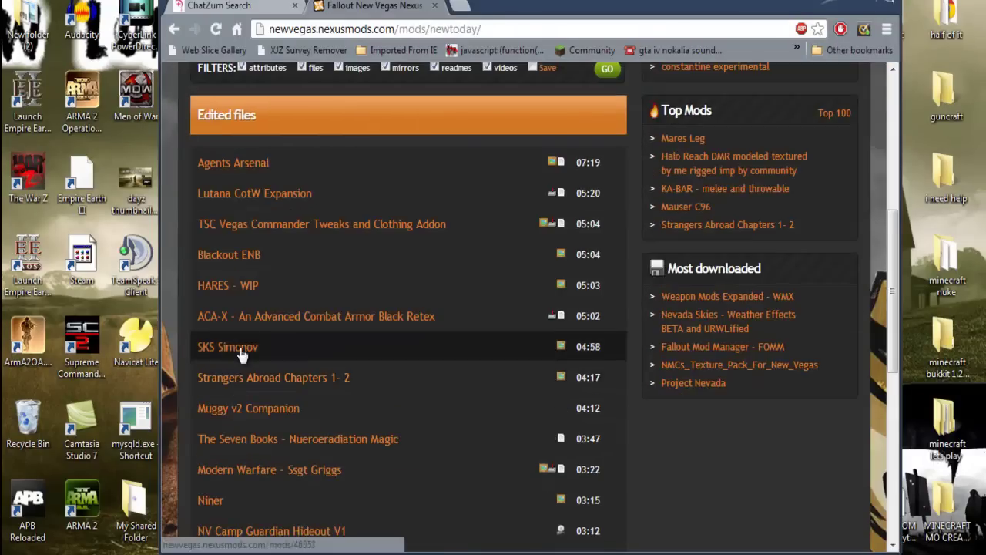
{"action": "left_click", "coordinate": [233, 162]}
Step: Download the Agents Arsenal file manually from its Files tab and open the archive
{"action": "scroll", "coordinate": [303, 440], "scroll_direction": "down", "scroll_amount": 3}
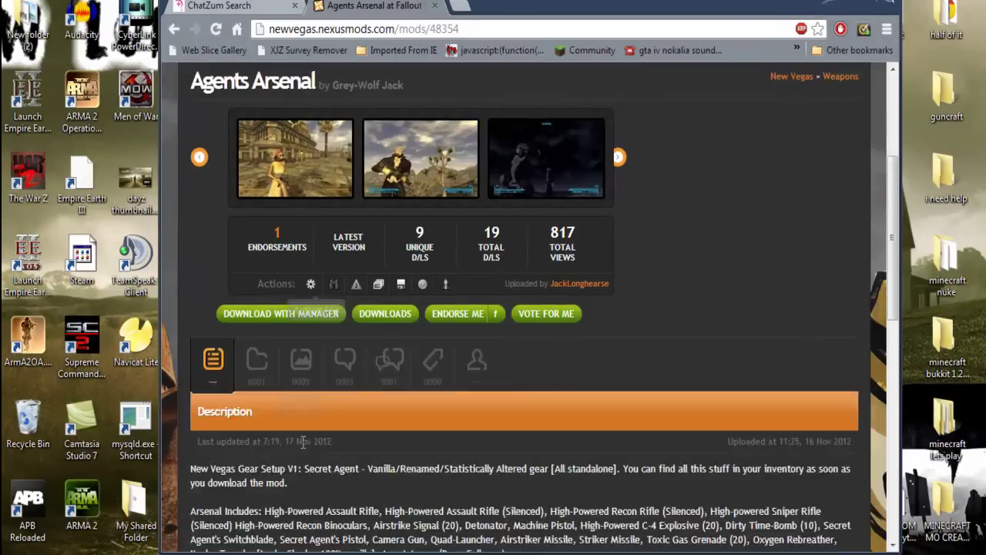
{"action": "scroll", "coordinate": [303, 441], "scroll_direction": "down", "scroll_amount": 1}
{"action": "scroll", "coordinate": [195, 495], "scroll_direction": "down", "scroll_amount": 1}
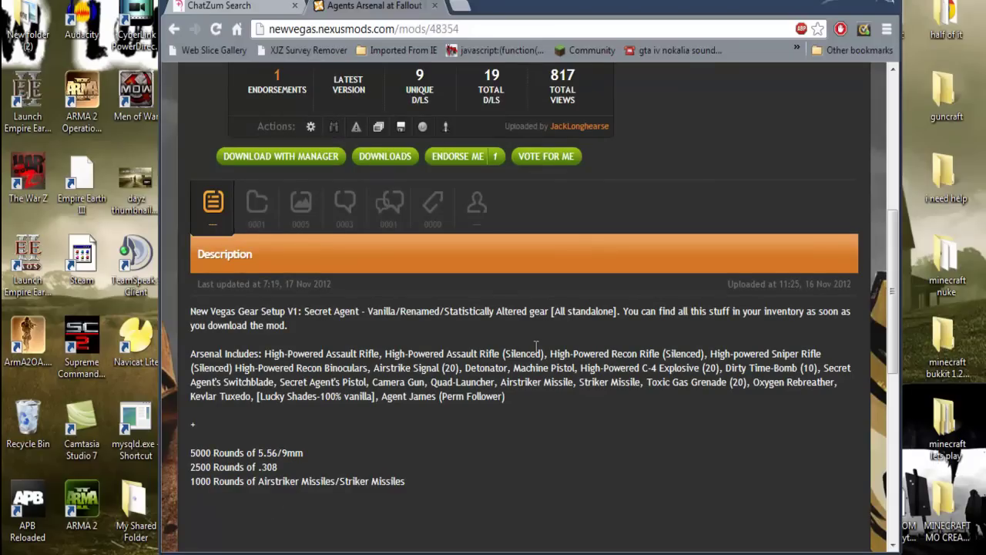
{"action": "left_click", "coordinate": [258, 225]}
{"action": "scroll", "coordinate": [265, 346], "scroll_direction": "down", "scroll_amount": 2}
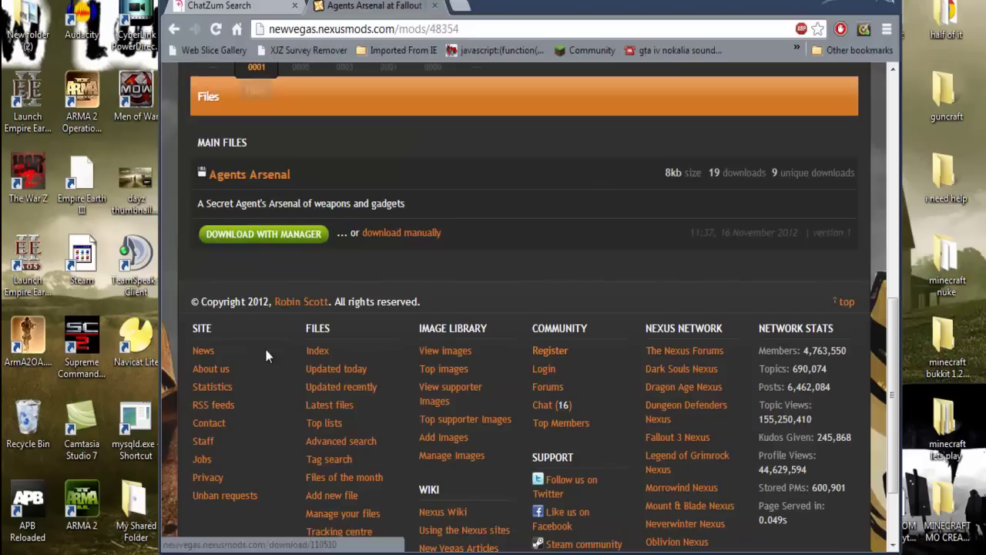
{"action": "left_click", "coordinate": [383, 231]}
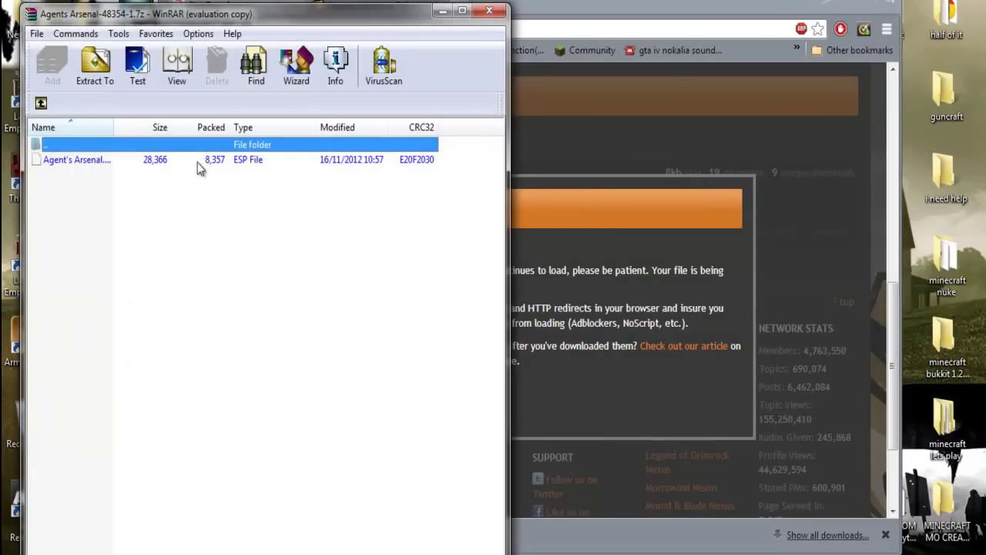
Step: Close the WinRAR licence reminders and minimise WinRAR and Chrome to reach the desktop
{"action": "left_click", "coordinate": [198, 163]}
{"action": "left_click", "coordinate": [372, 248]}
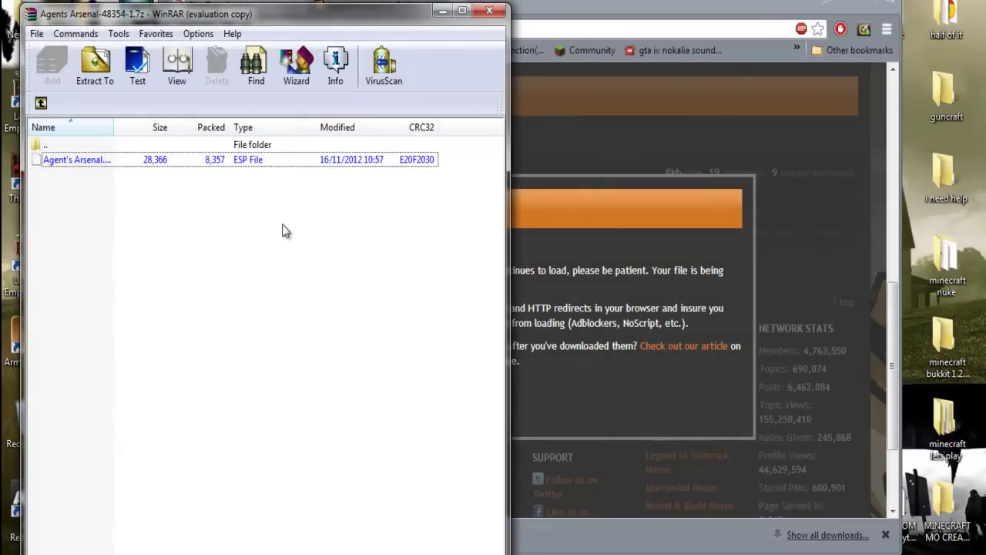
{"action": "left_click", "coordinate": [443, 11]}
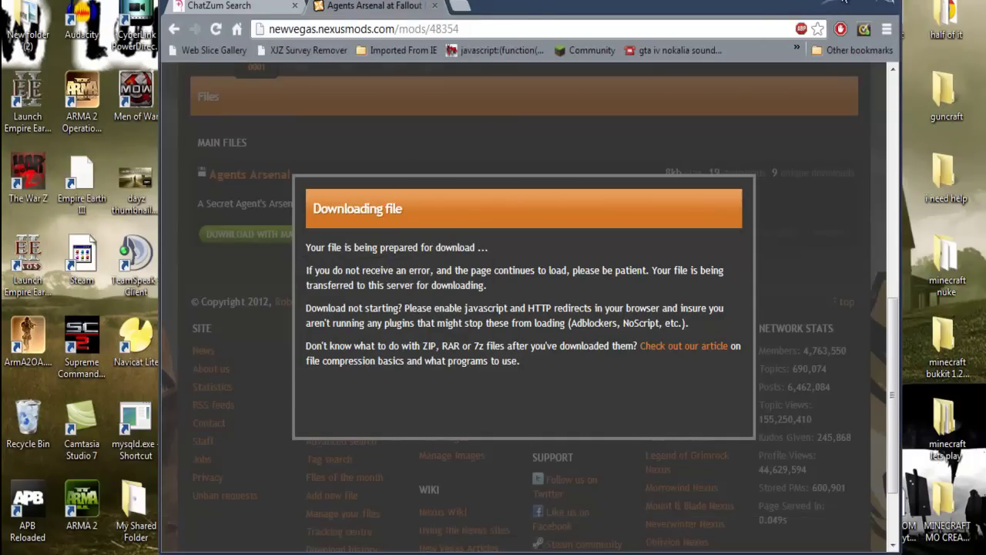
{"action": "left_click", "coordinate": [842, 4]}
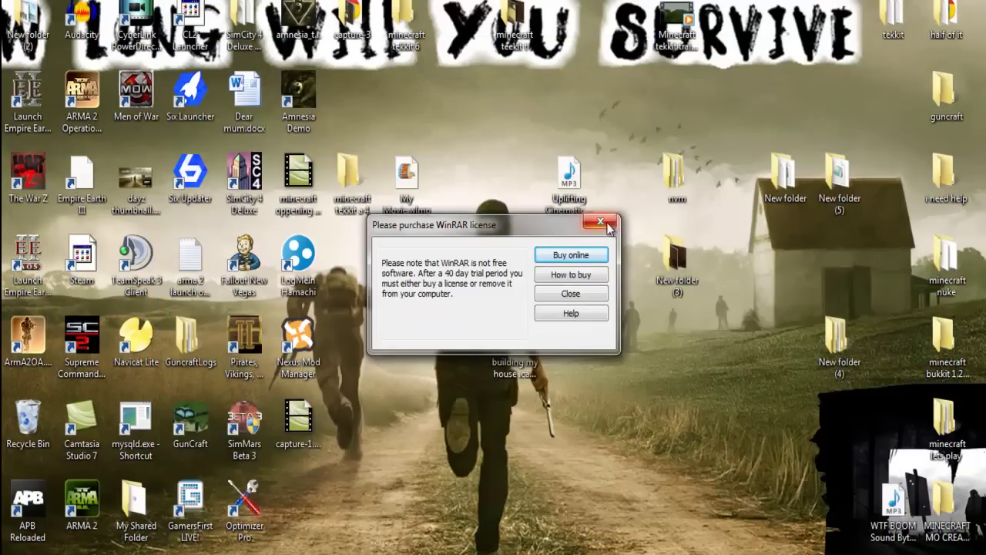
{"action": "left_click", "coordinate": [607, 225]}
Step: Move the nvm folder to the upper right and check it holds mp7 mod and wasteland mod
{"action": "left_click_drag", "start_coordinate": [674, 173], "coordinate": [777, 83]}
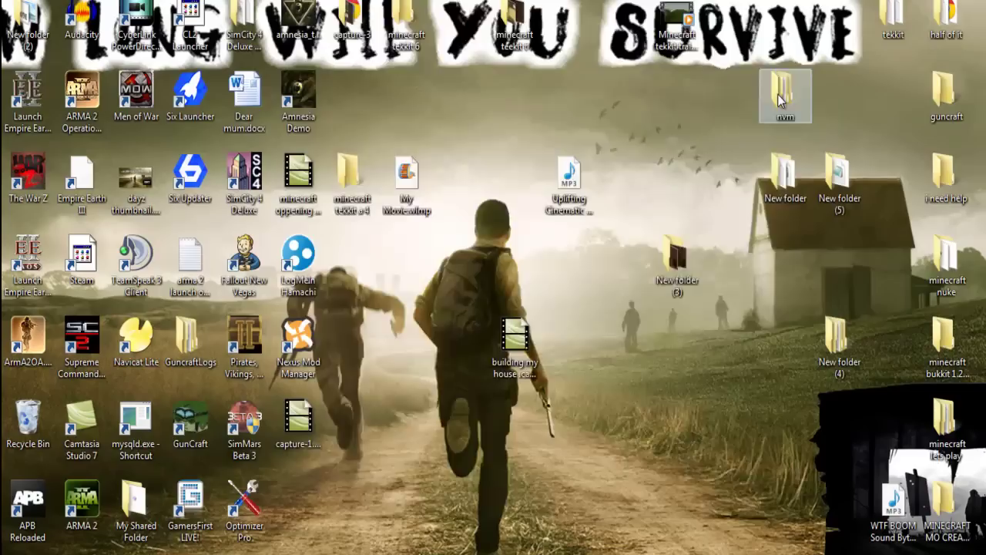
{"action": "double_click", "coordinate": [777, 94]}
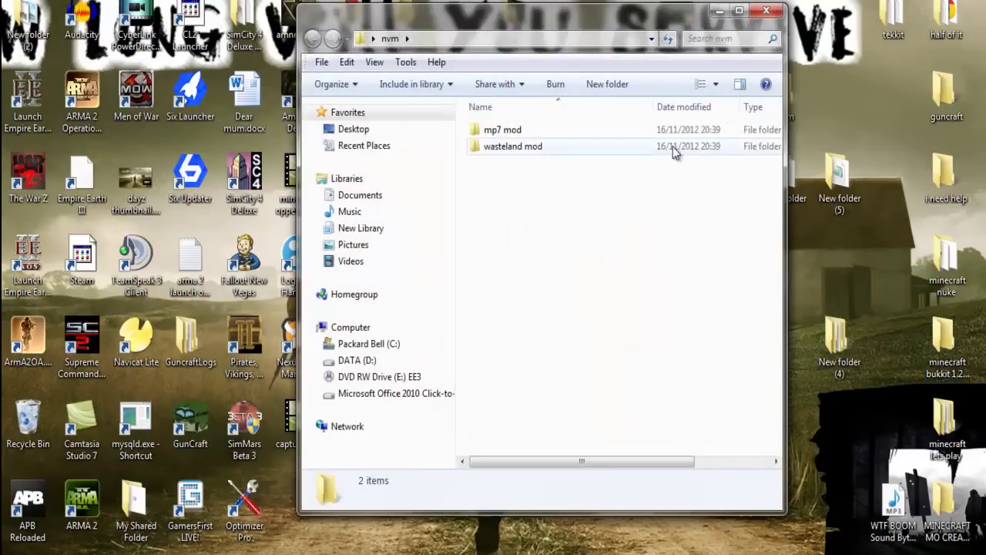
{"action": "left_click", "coordinate": [774, 14]}
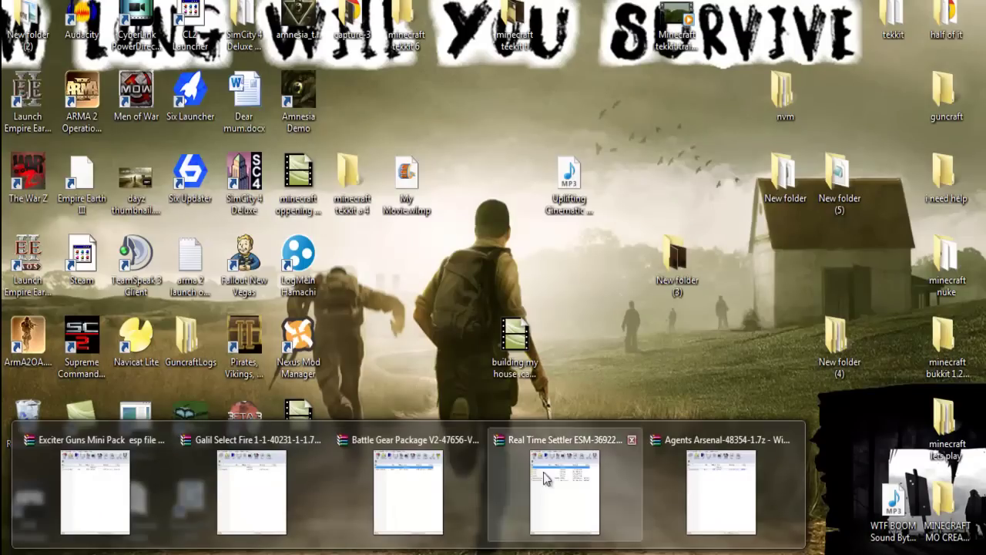
Step: Extract all Real Time Settler ESM archive contents into the Desktop\nvm folder
{"action": "mouse_move", "coordinate": [489, 479]}
{"action": "left_click", "coordinate": [572, 476]}
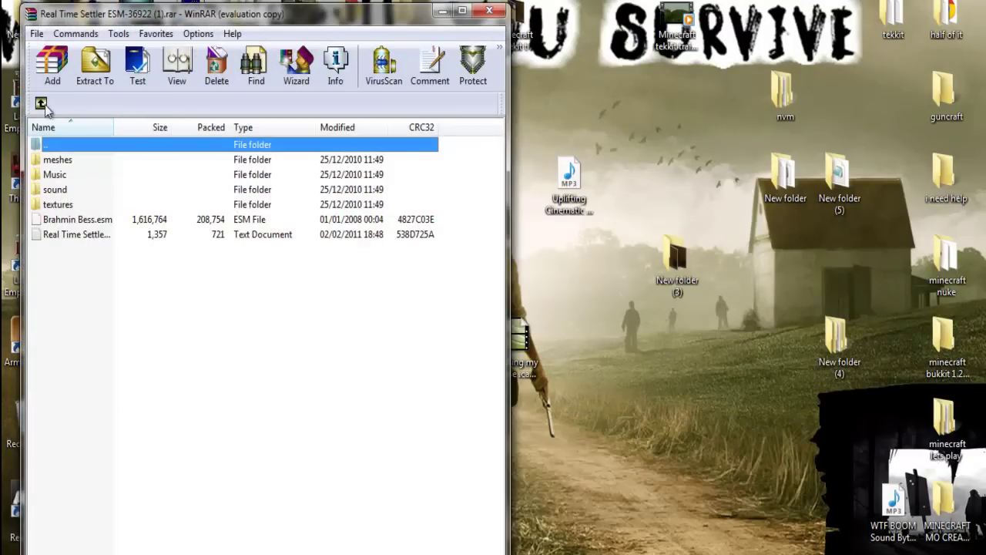
{"action": "key", "text": "ctrl+a"}
{"action": "left_click", "coordinate": [94, 77]}
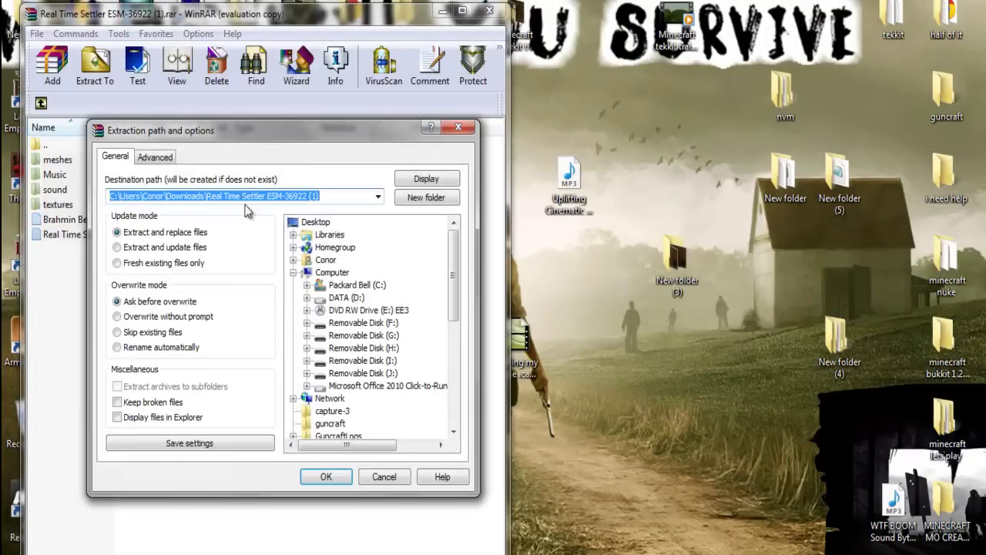
{"action": "left_click", "coordinate": [377, 197]}
{"action": "left_click", "coordinate": [278, 212]}
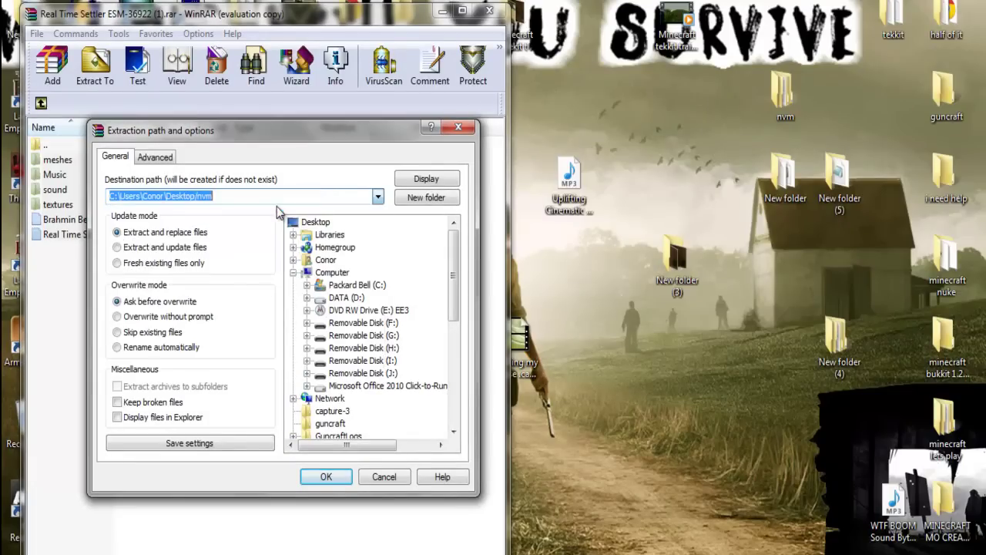
{"action": "left_click", "coordinate": [322, 477]}
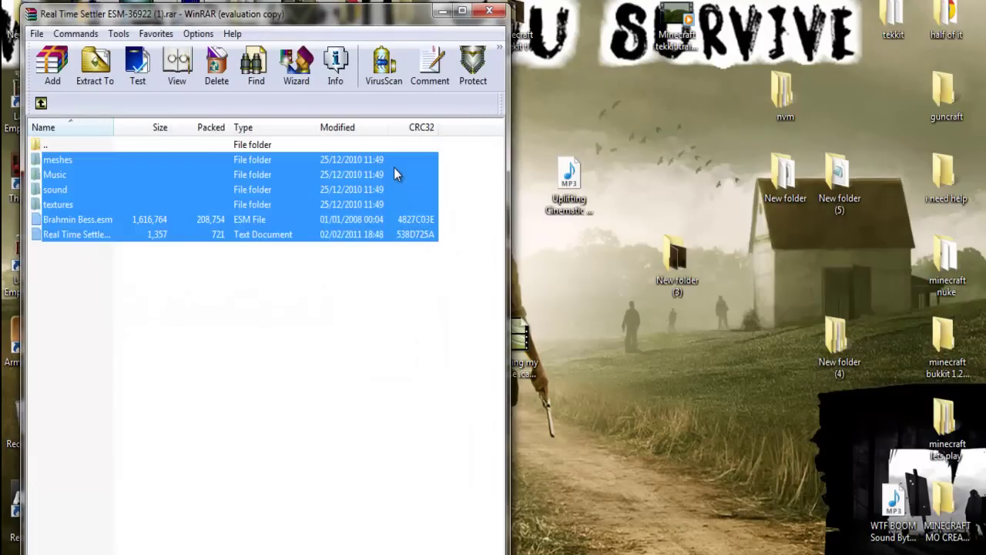
Step: Minimise the archive and open nvm, snapped to the right half of the screen
{"action": "left_click", "coordinate": [443, 12]}
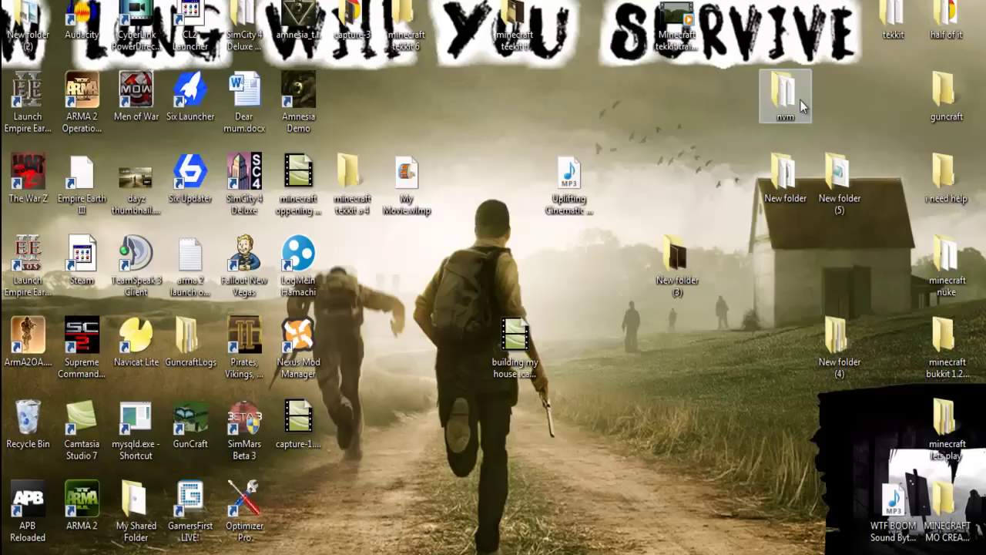
{"action": "double_click", "coordinate": [784, 93]}
{"action": "left_click_drag", "start_coordinate": [491, 20], "coordinate": [985, 150]}
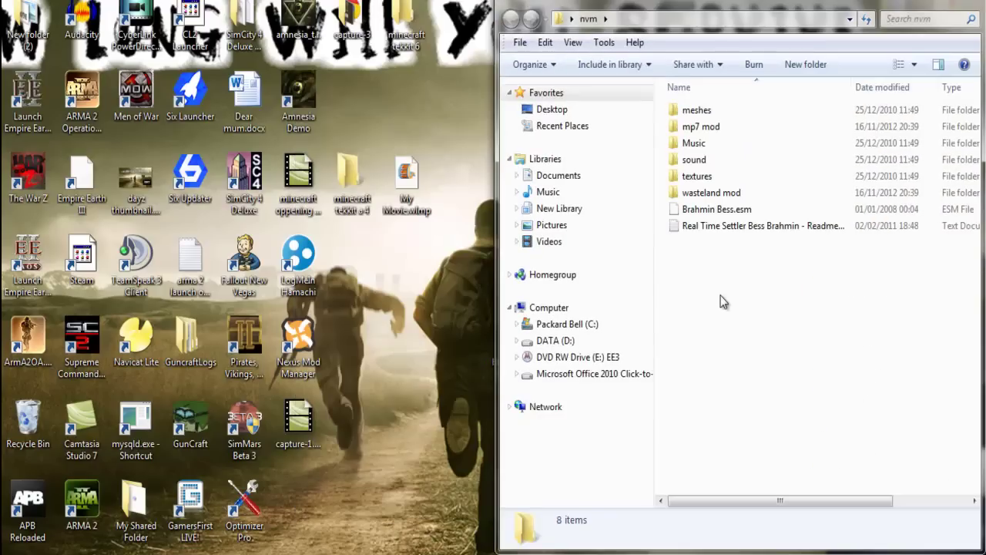
Step: Create a new folder named rts inside nvm
{"action": "right_click", "coordinate": [720, 296]}
{"action": "mouse_move", "coordinate": [806, 489]}
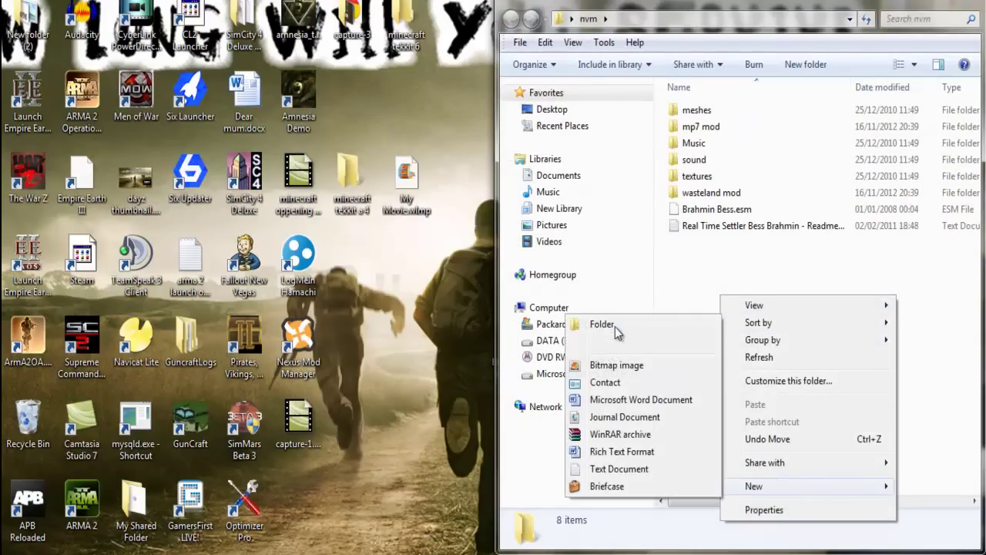
{"action": "left_click", "coordinate": [605, 327]}
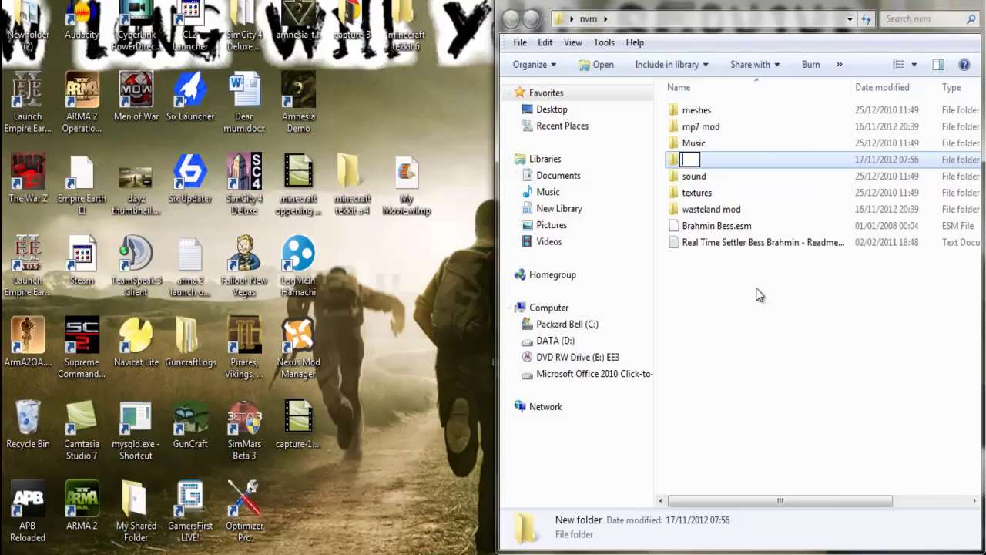
{"action": "type", "text": "rts"}
{"action": "key", "text": "Return"}
Step: Move the extracted Real Time Settler files into rts and wasteland mod onto the desktop
{"action": "left_click_drag", "start_coordinate": [754, 314], "coordinate": [703, 159]}
{"action": "left_click_drag", "start_coordinate": [711, 110], "coordinate": [715, 150]}
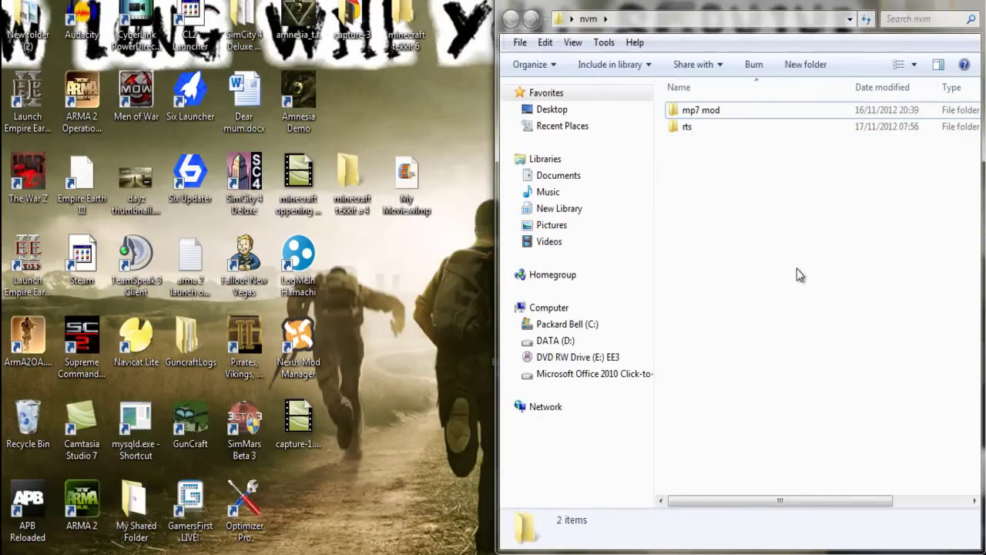
{"action": "double_click", "coordinate": [700, 132]}
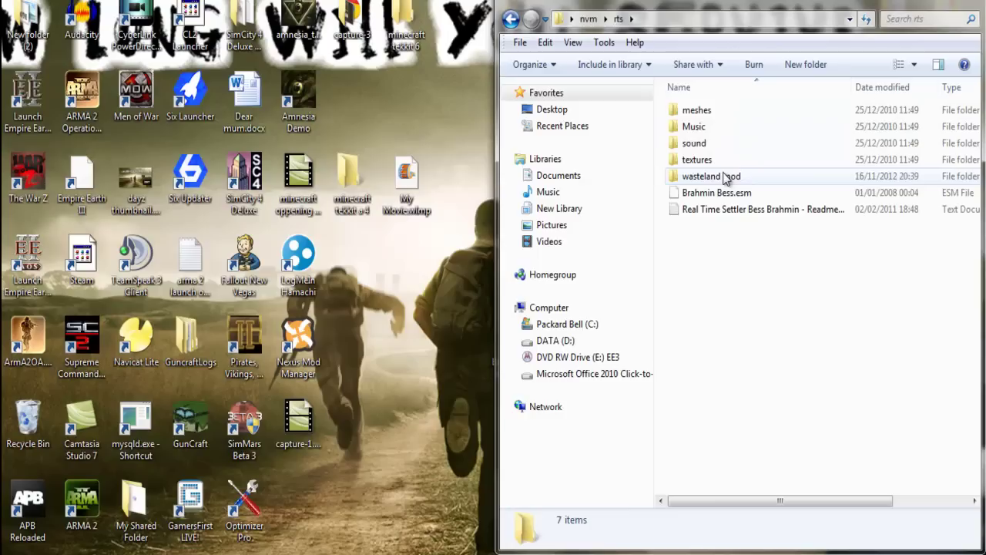
{"action": "left_click_drag", "start_coordinate": [720, 179], "coordinate": [445, 94]}
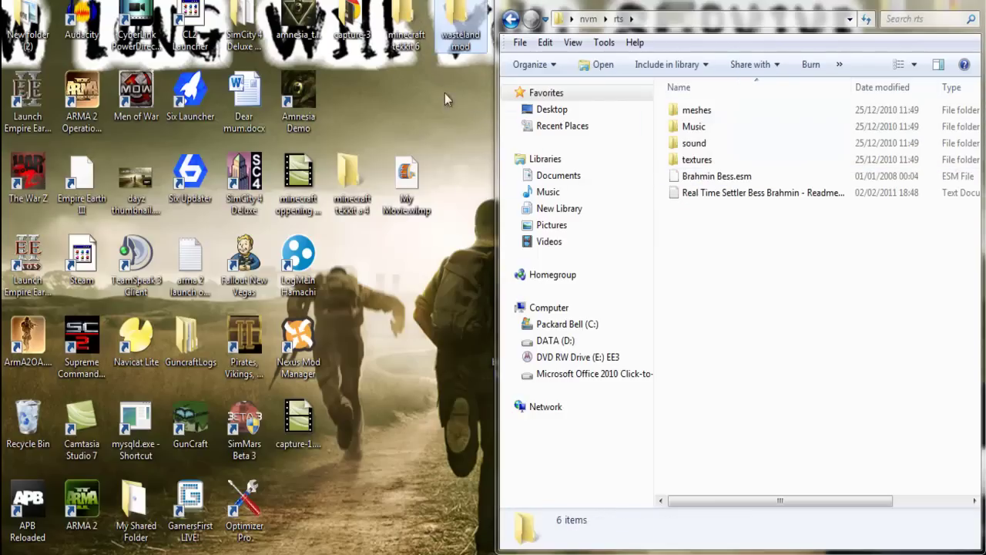
{"action": "left_click", "coordinate": [511, 20]}
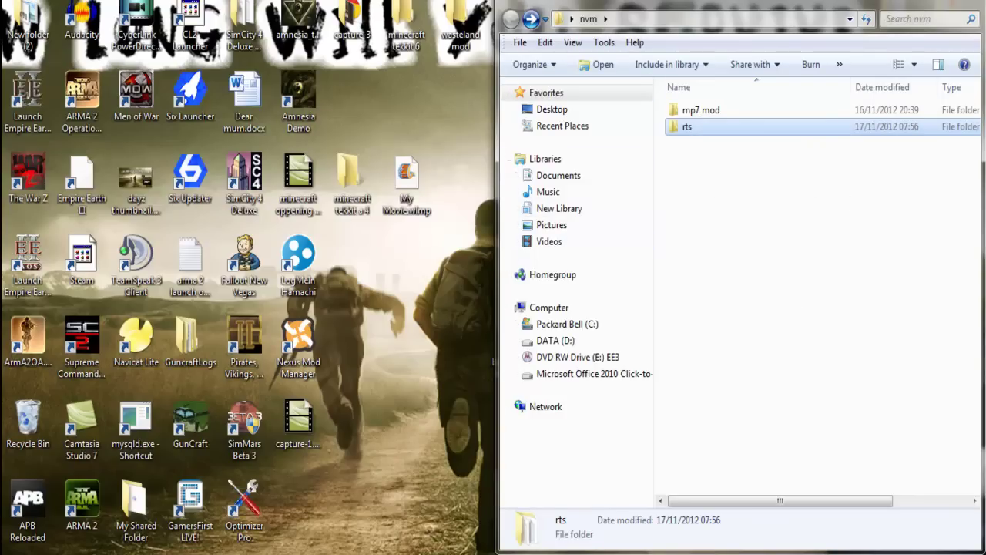
Step: Open a new Explorer window at C:\Program Files (x86)
{"action": "key", "text": "super"}
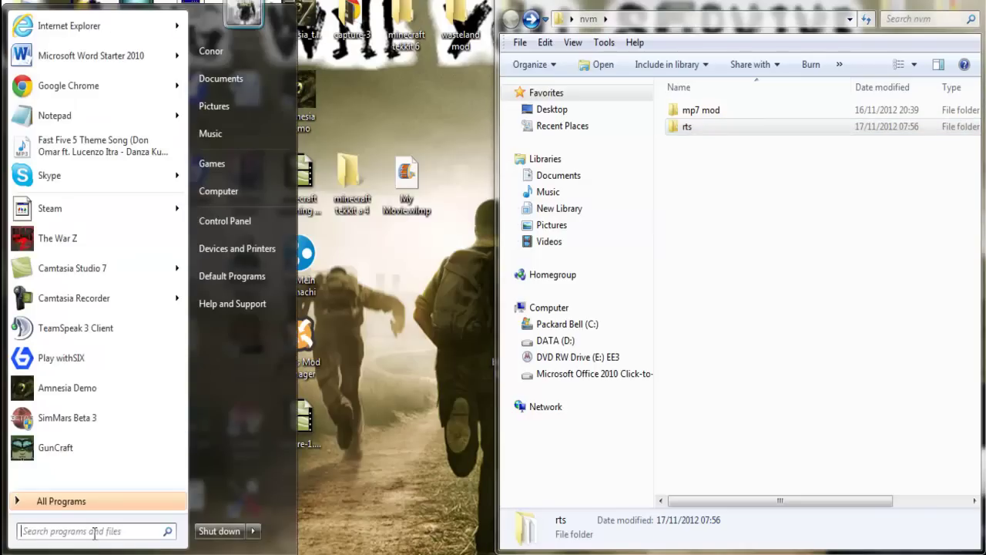
{"action": "type", "text": "run"}
{"action": "key", "text": "BackSpace"}
{"action": "key", "text": "BackSpace"}
{"action": "key", "text": "BackSpace"}
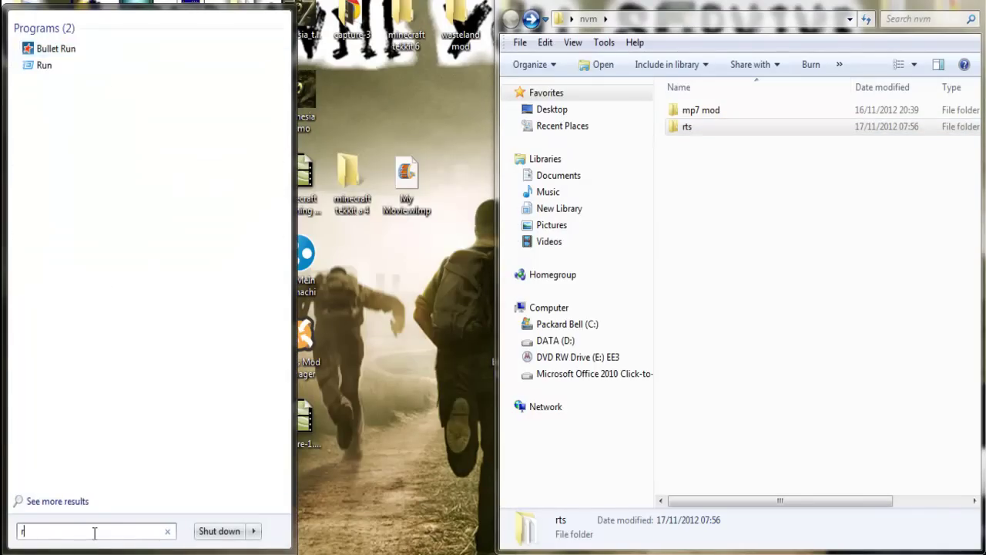
{"action": "left_click", "coordinate": [218, 191]}
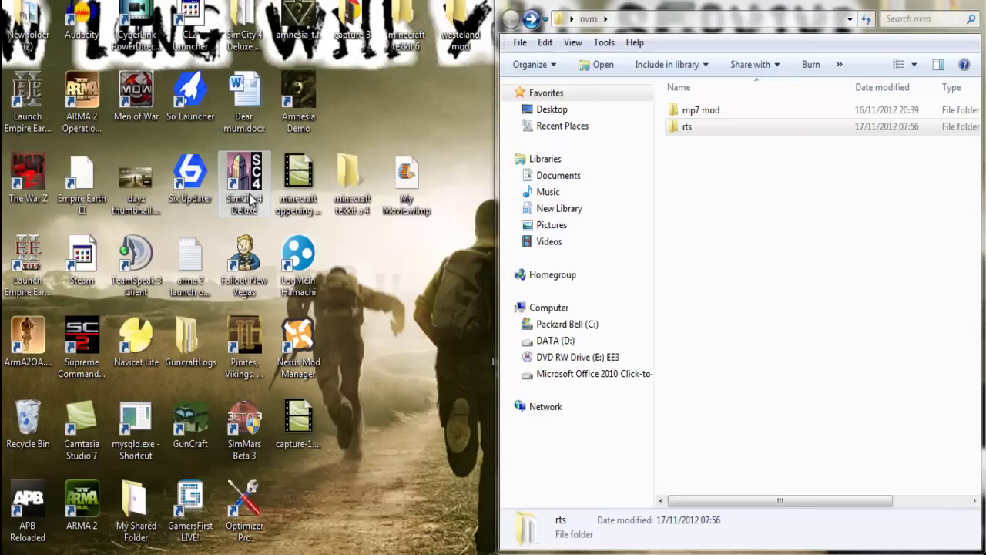
{"action": "double_click", "coordinate": [574, 166]}
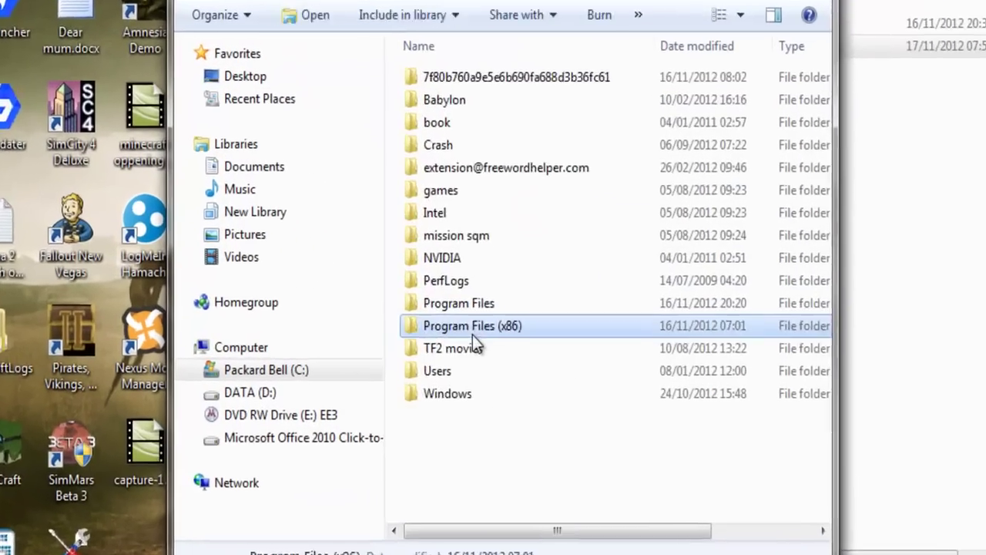
{"action": "double_click", "coordinate": [439, 326]}
Step: Browse Steam > steamapps > common > fallout new vegas > Data
{"action": "scroll", "coordinate": [524, 347], "scroll_direction": "down", "scroll_amount": 20}
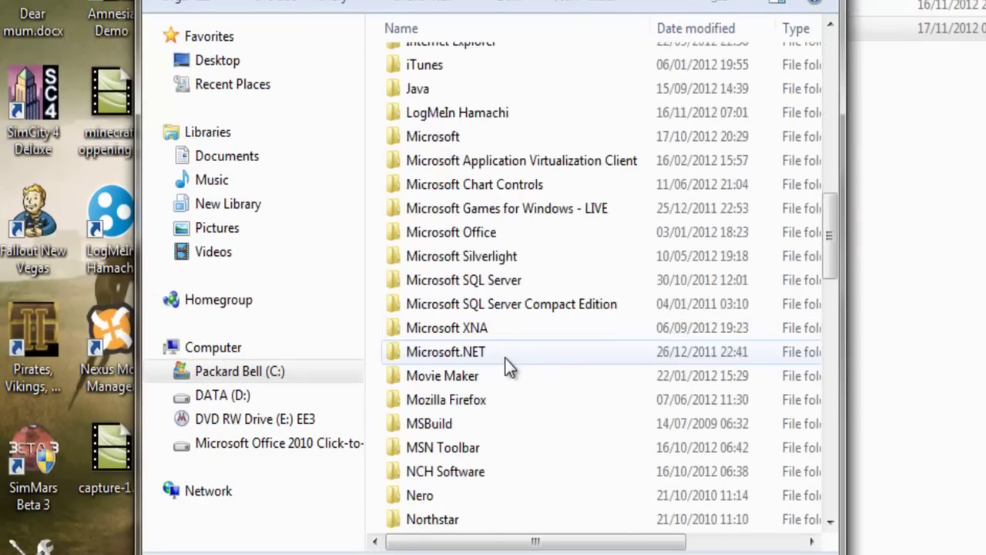
{"action": "scroll", "coordinate": [496, 378], "scroll_direction": "down", "scroll_amount": 5}
{"action": "scroll", "coordinate": [496, 387], "scroll_direction": "up", "scroll_amount": 5}
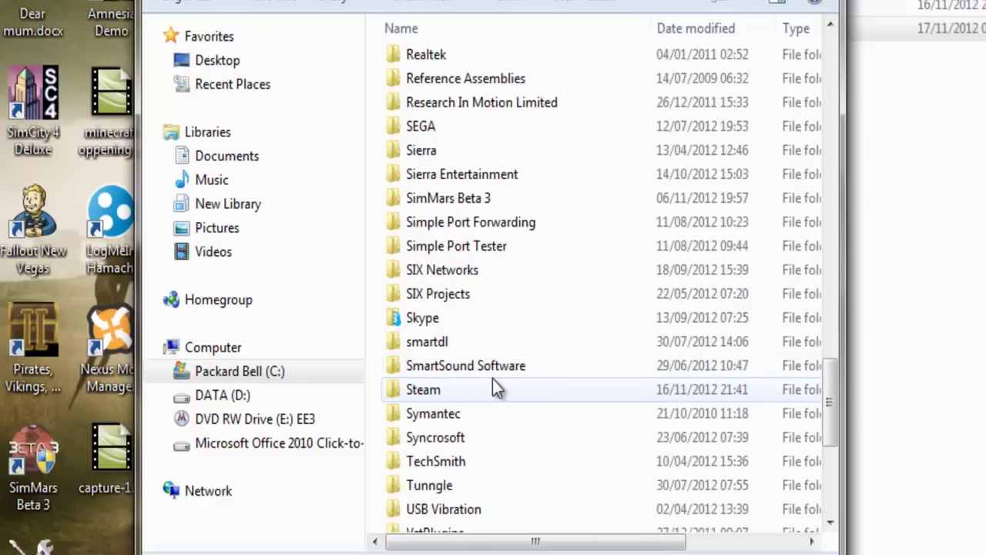
{"action": "double_click", "coordinate": [467, 389]}
{"action": "scroll", "coordinate": [467, 324], "scroll_direction": "down", "scroll_amount": 10}
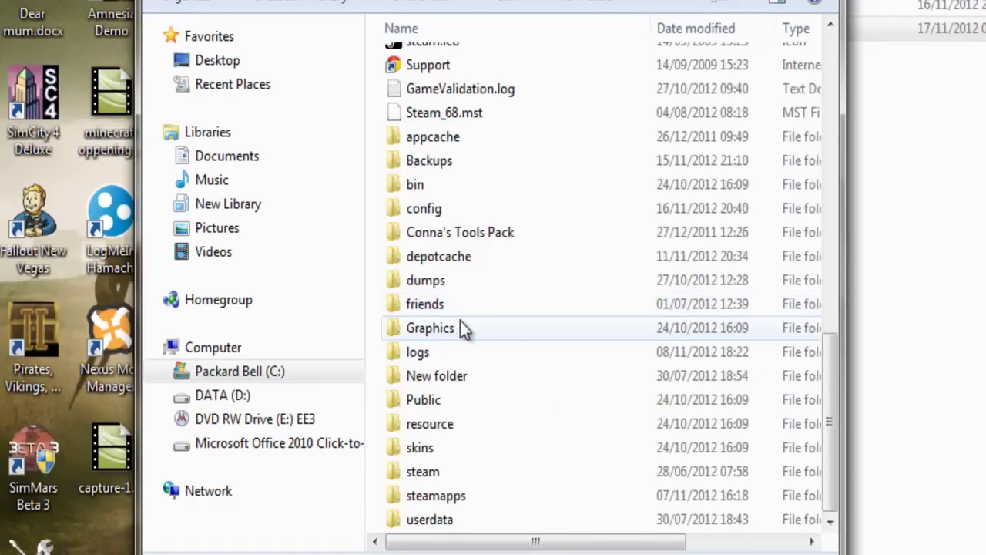
{"action": "double_click", "coordinate": [435, 496]}
{"action": "scroll", "coordinate": [455, 255], "scroll_direction": "down", "scroll_amount": 15}
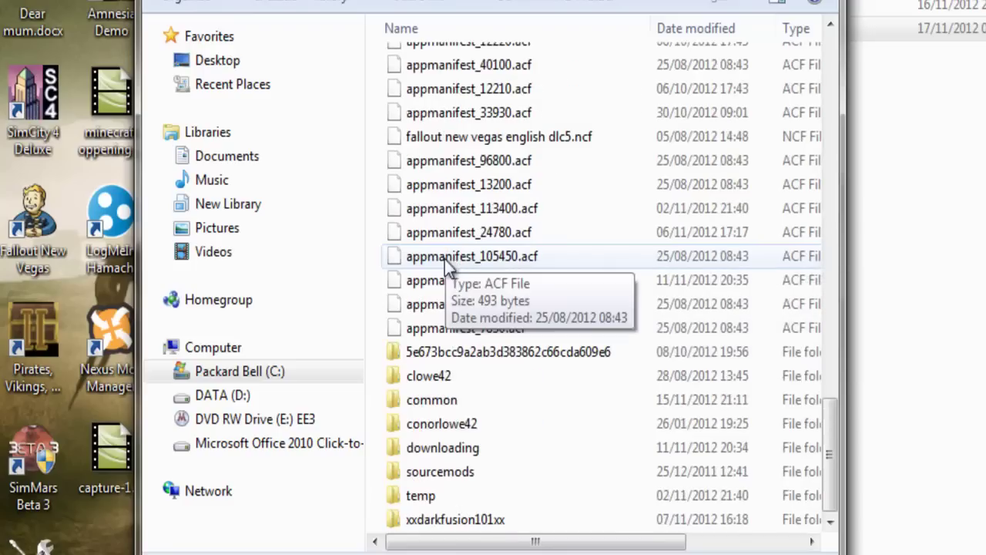
{"action": "double_click", "coordinate": [452, 400]}
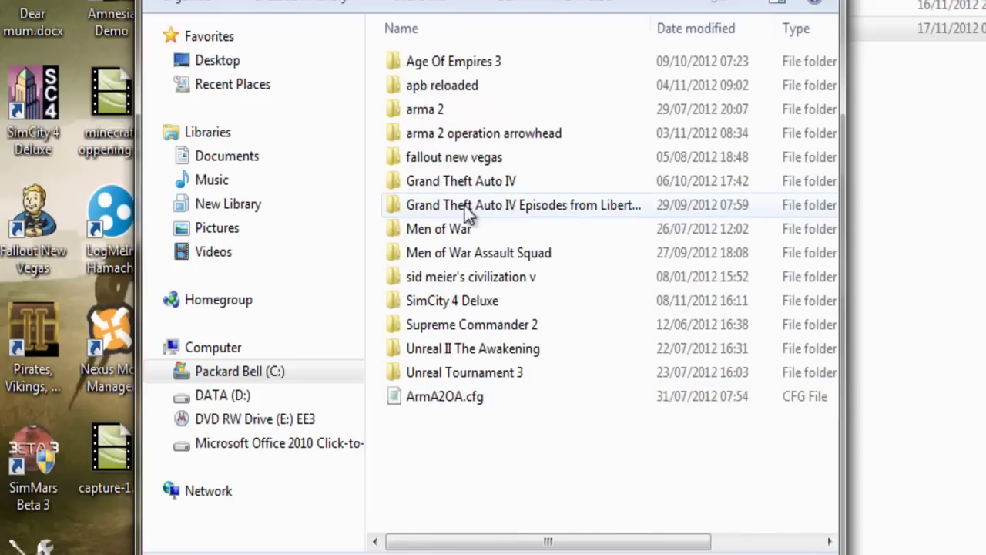
{"action": "double_click", "coordinate": [455, 157]}
{"action": "scroll", "coordinate": [418, 277], "scroll_direction": "right", "scroll_amount": 3}
{"action": "scroll", "coordinate": [418, 300], "scroll_direction": "left", "scroll_amount": 3}
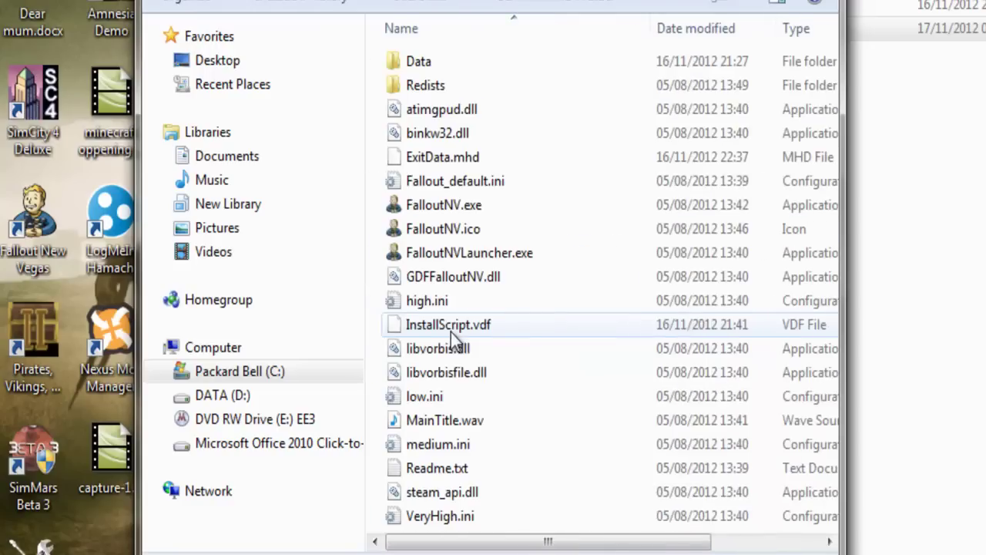
{"action": "double_click", "coordinate": [479, 68]}
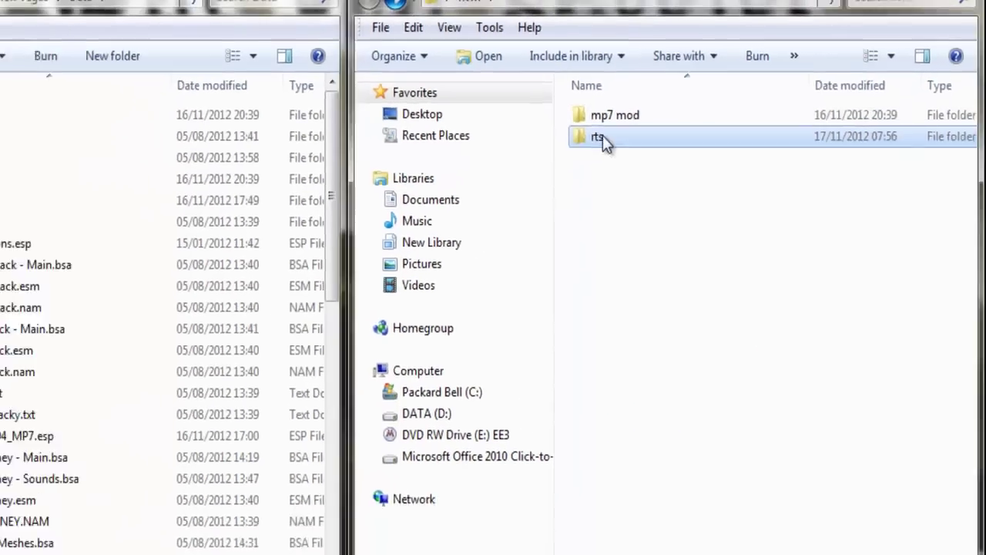
Step: Move everything in rts into the game's Data folder, merging meshes, Music, sound and textures
{"action": "double_click", "coordinate": [552, 150]}
{"action": "left_click_drag", "start_coordinate": [871, 324], "coordinate": [694, 90]}
{"action": "left_click_drag", "start_coordinate": [686, 93], "coordinate": [206, 216]}
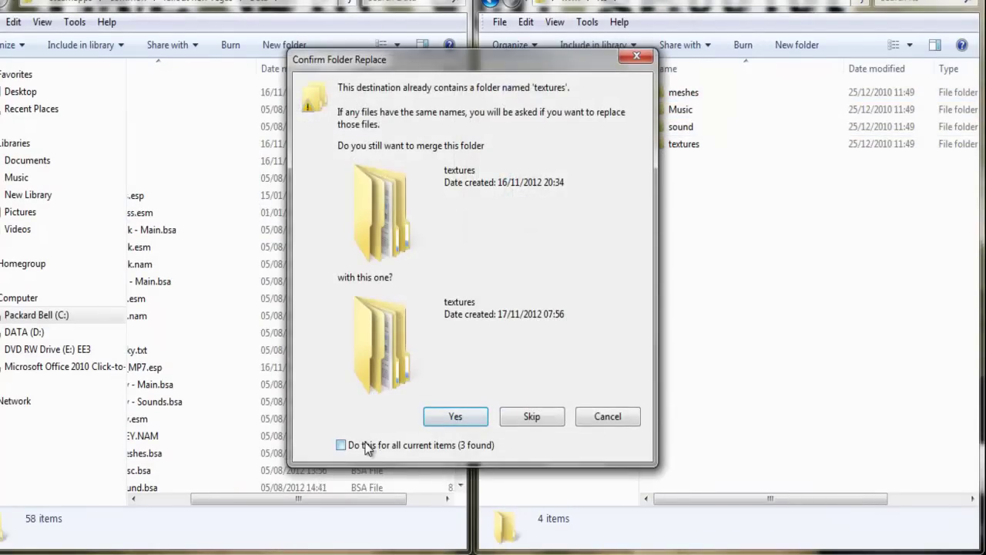
{"action": "left_click", "coordinate": [455, 417]}
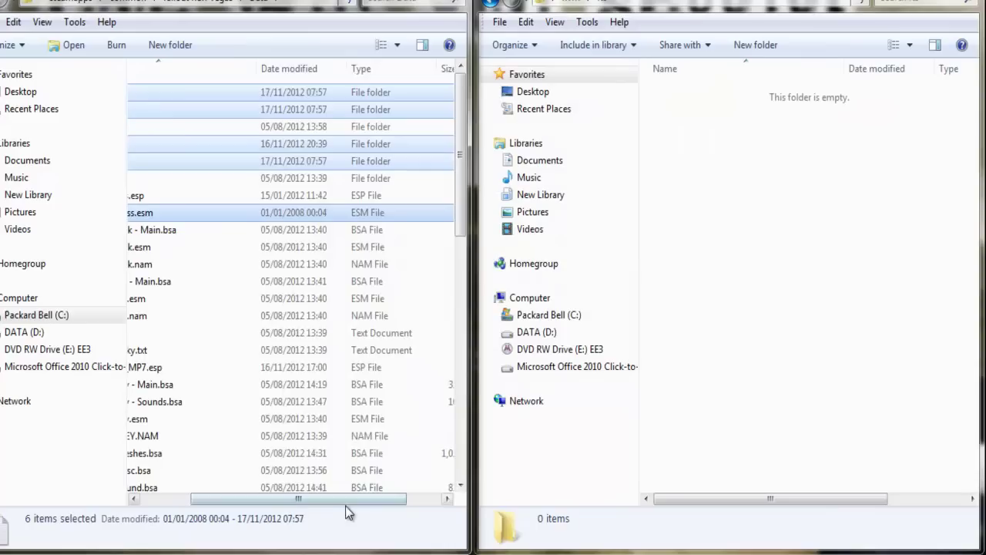
{"action": "left_click_drag", "start_coordinate": [344, 501], "coordinate": [255, 497]}
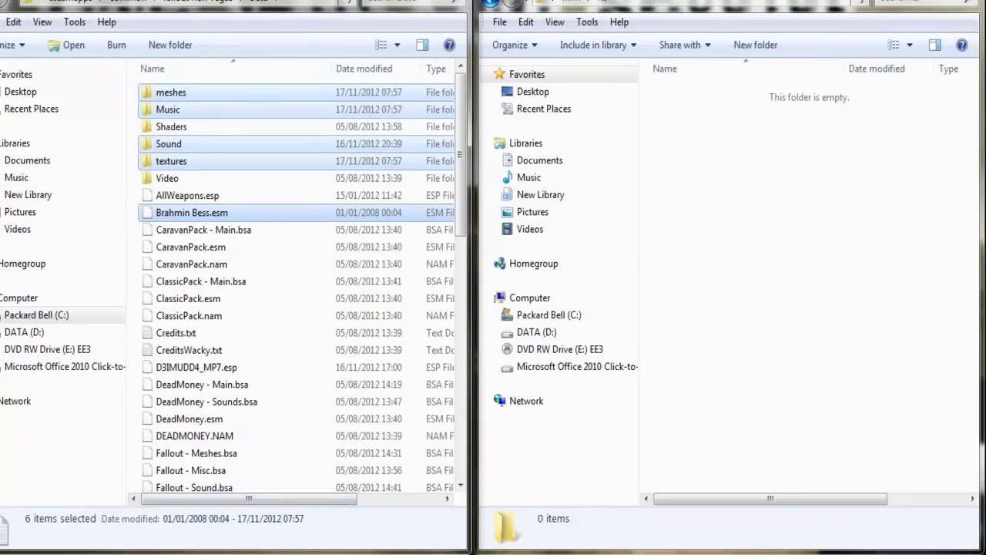
Step: Launch Steam from the Start menu search
{"action": "key", "text": "super"}
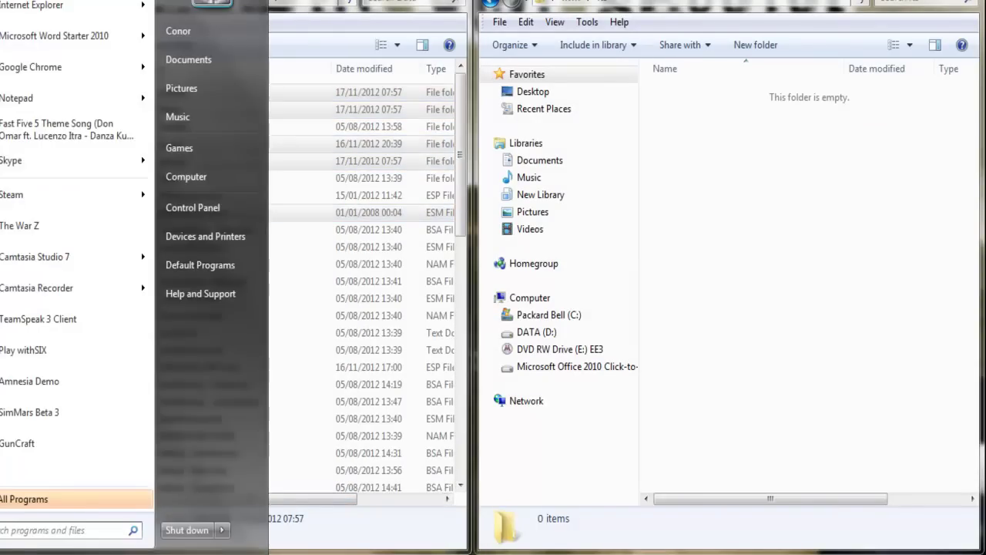
{"action": "type", "text": "steam"}
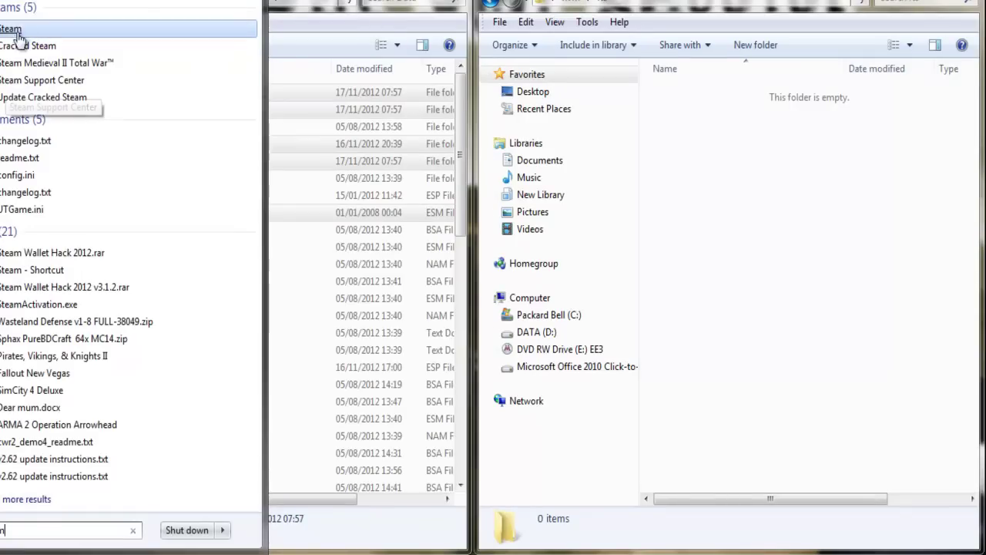
{"action": "left_click", "coordinate": [16, 34]}
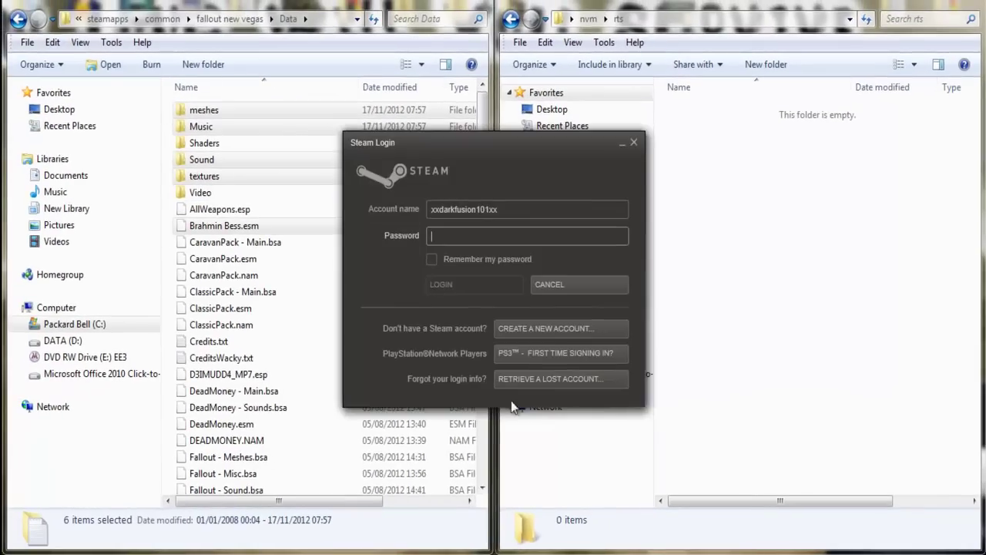
Step: Sign in to Steam, re-entering the account password after the first attempt fails
{"action": "type", "text": "*****"}
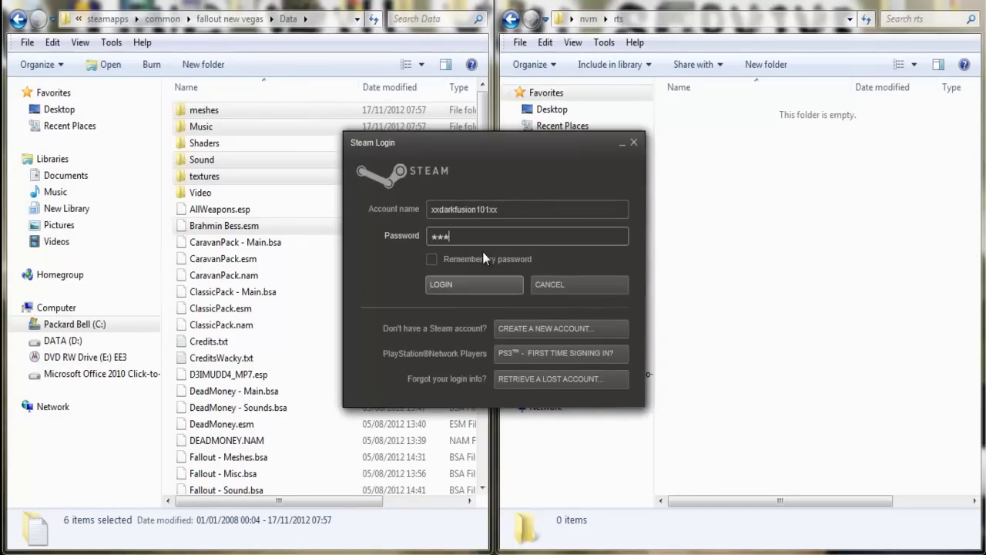
{"action": "key", "text": "Return"}
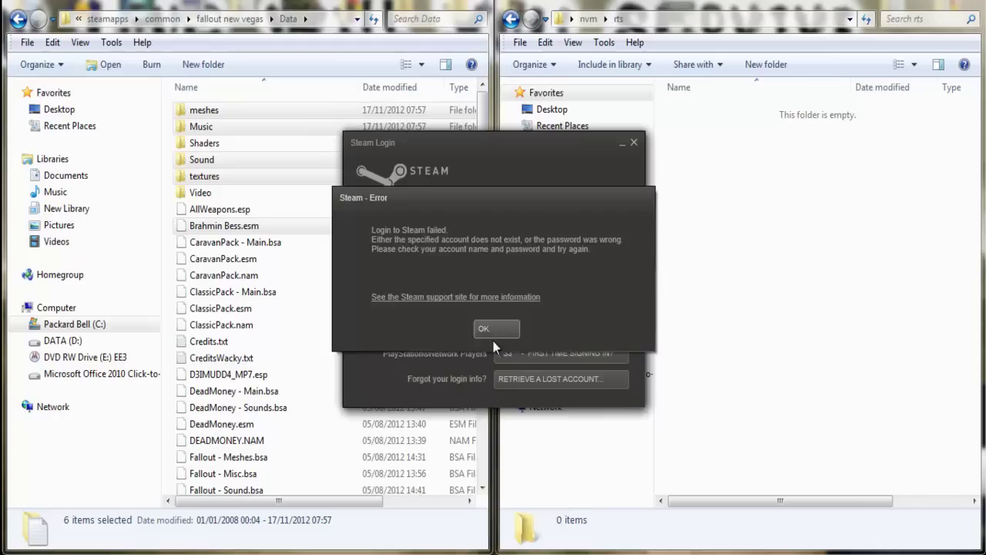
{"action": "left_click", "coordinate": [492, 323]}
{"action": "type", "text": "*******"}
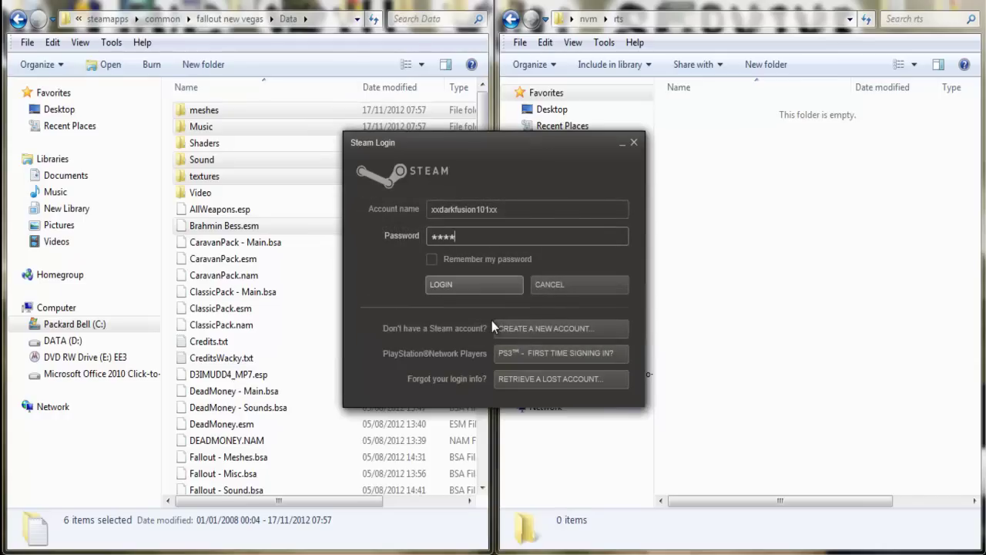
{"action": "type", "text": "*"}
{"action": "key", "text": "Return"}
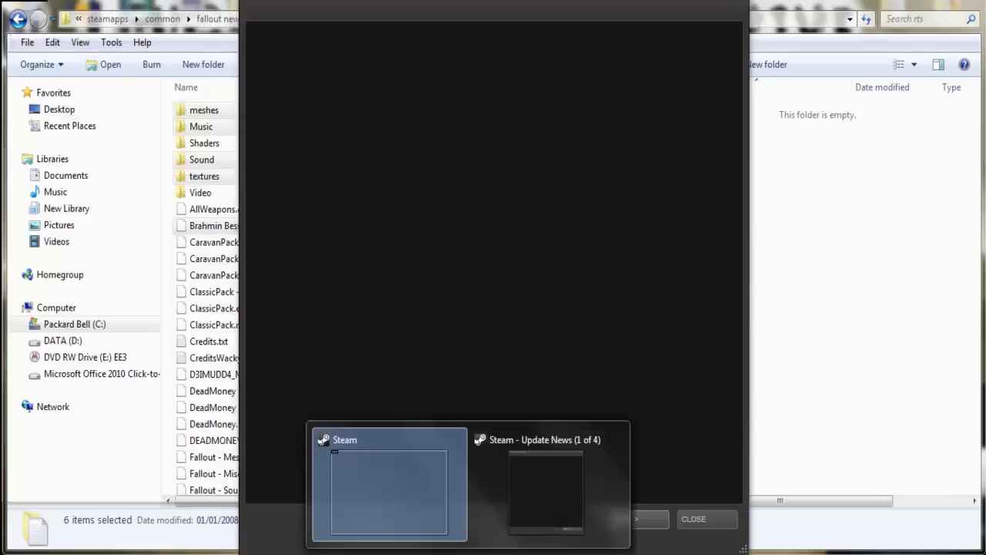
Step: Start the Fallout: New Vegas launcher from Steam and enable Brahmin Bess.esm in Data Files
{"action": "left_click", "coordinate": [390, 493]}
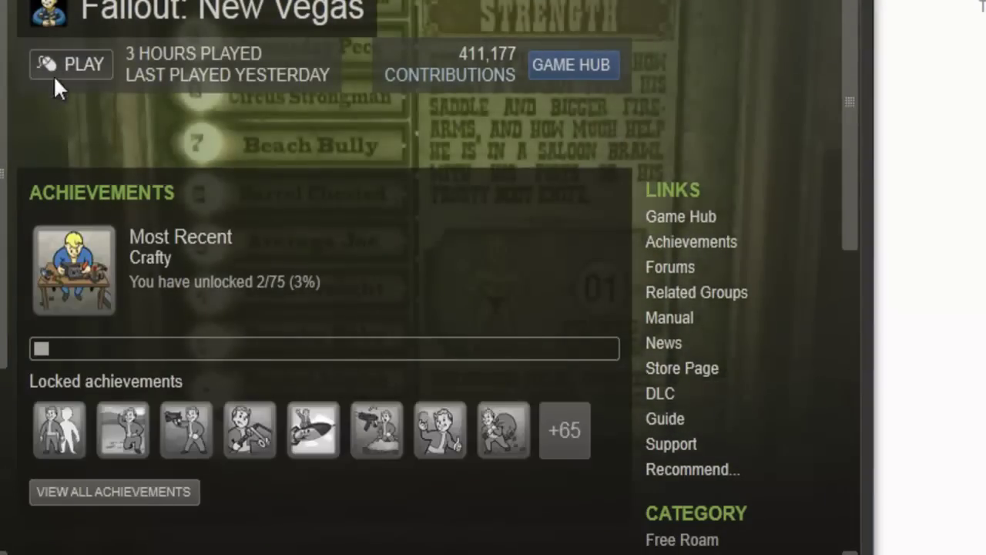
{"action": "left_click", "coordinate": [54, 73]}
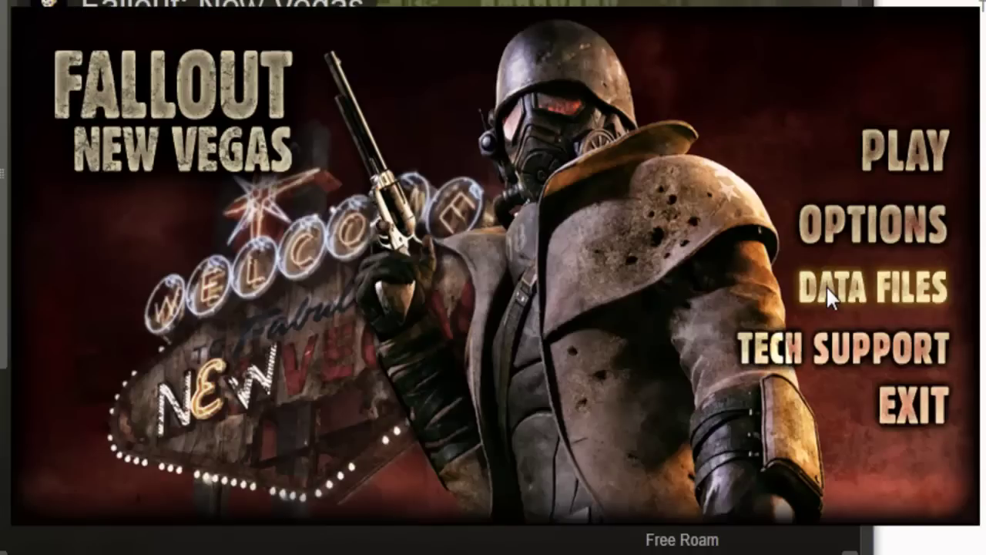
{"action": "left_click", "coordinate": [827, 287]}
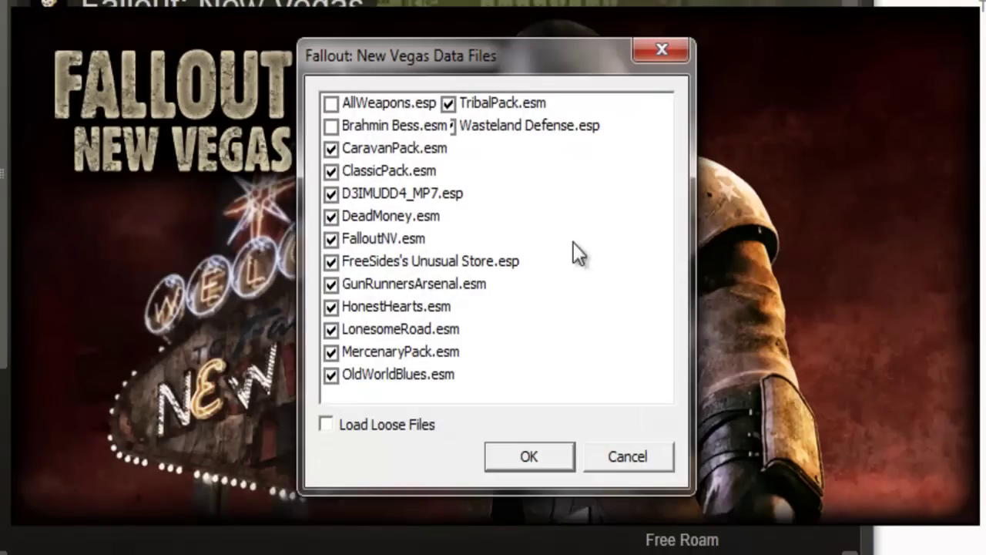
{"action": "left_click", "coordinate": [344, 124]}
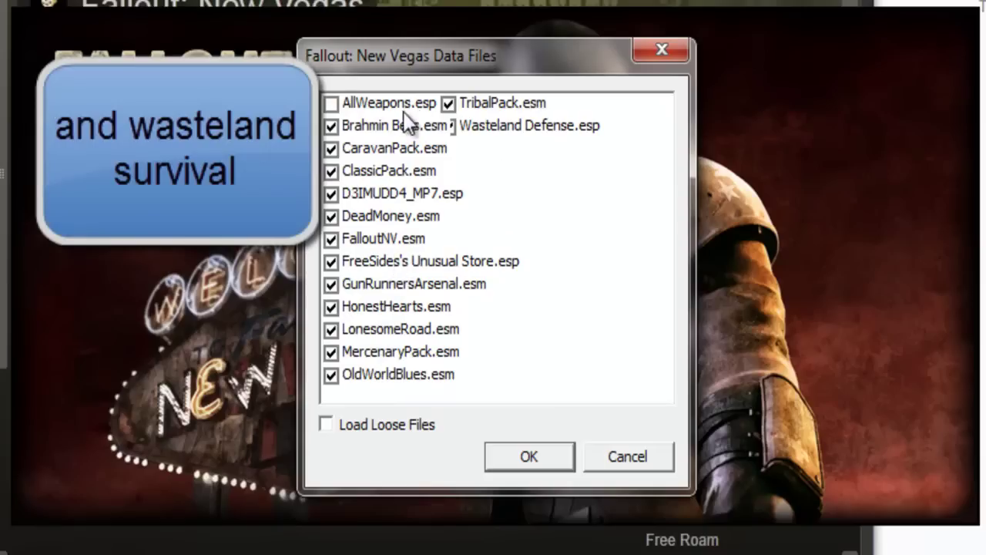
{"action": "left_click", "coordinate": [542, 455]}
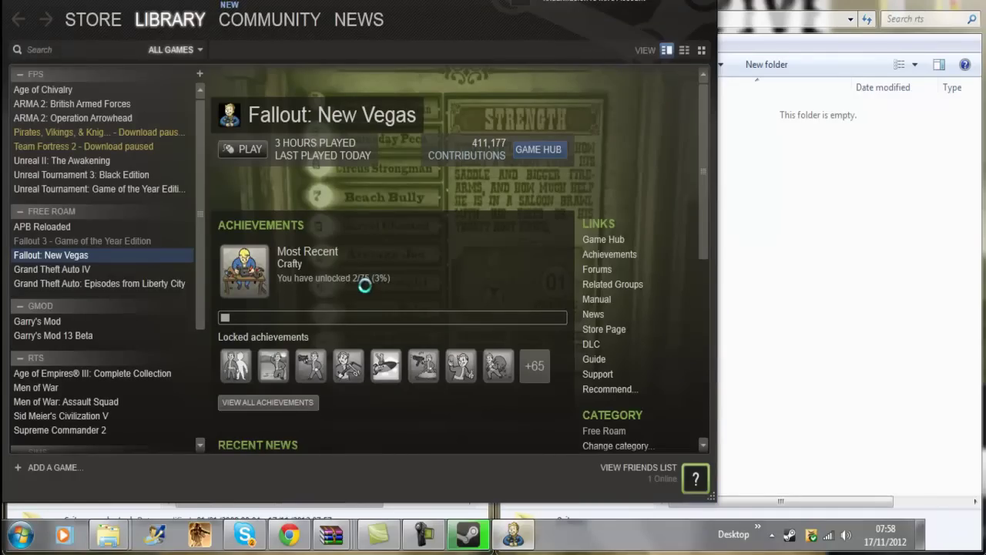
Step: Open Windows Task Manager and bring the rts folder window forward
{"action": "key", "text": "ctrl+shift+Escape"}
{"action": "left_click", "coordinate": [795, 320]}
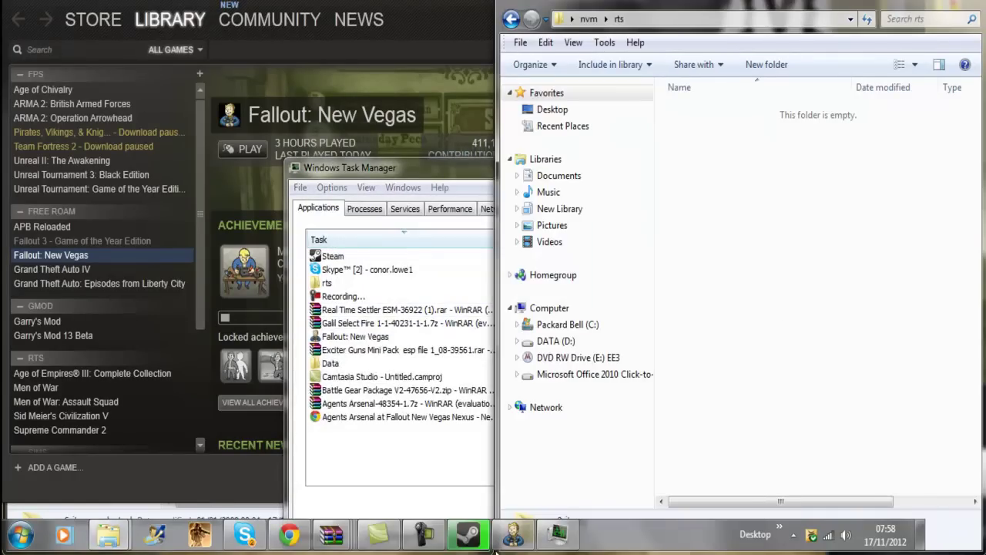
{"action": "left_click", "coordinate": [423, 533]}
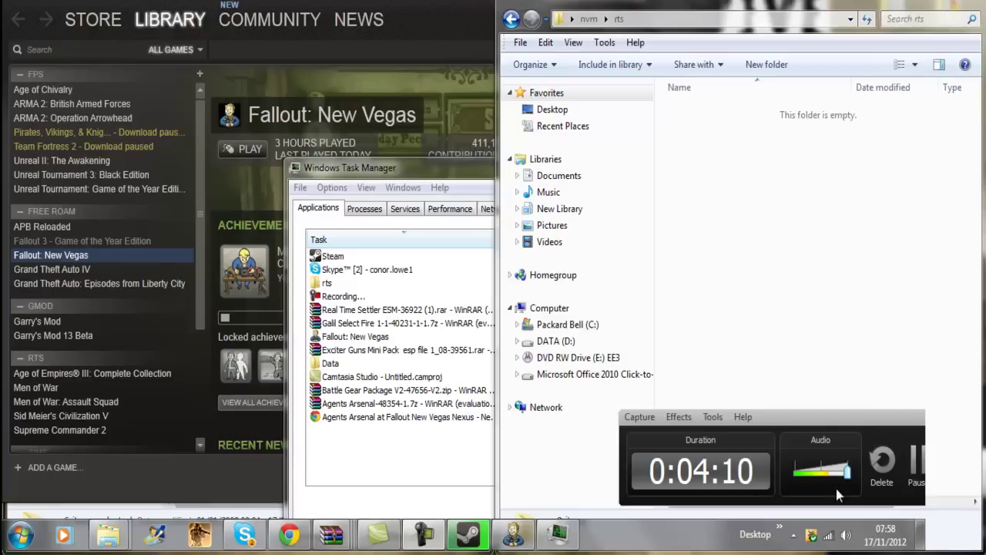
{"action": "left_click_drag", "start_coordinate": [870, 417], "coordinate": [692, 412]}
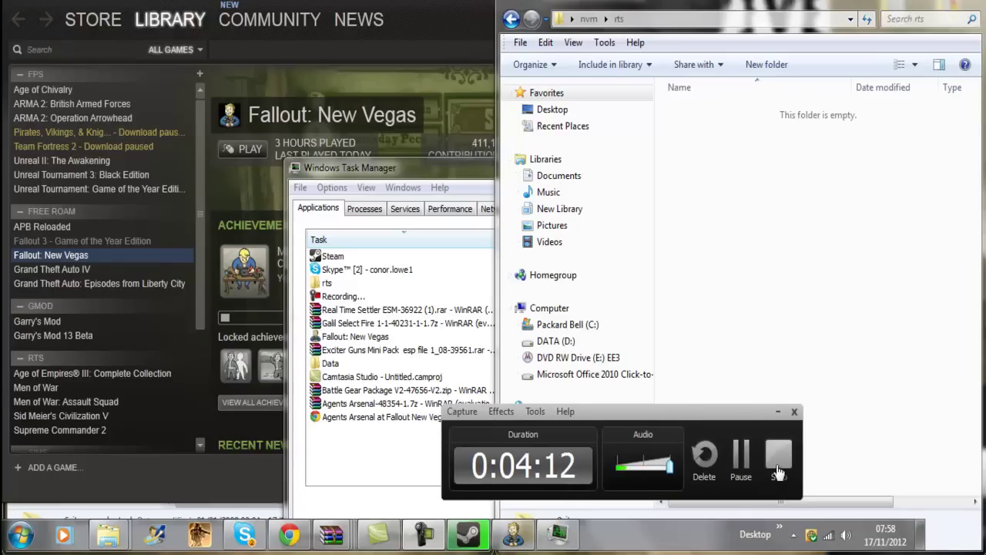